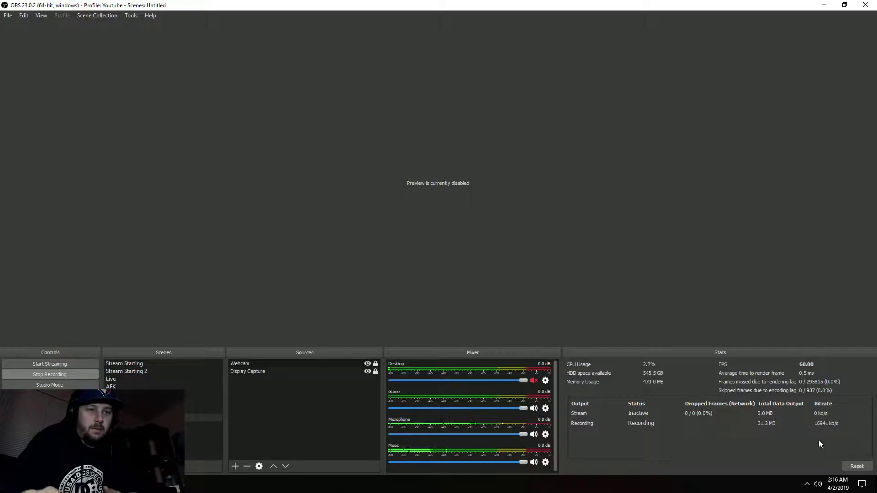
Step: Bring up the Pretzel music player, move its window aside, and set its volume to about 2%
mouse_move(832, 487)
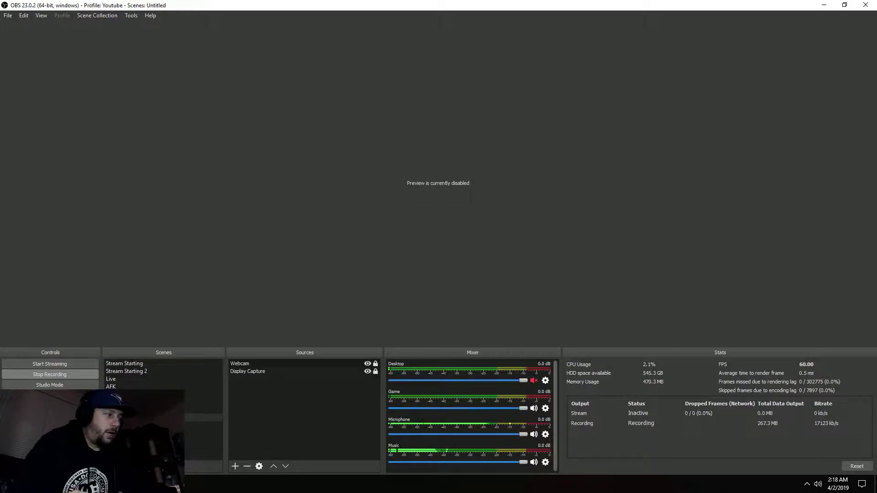
click(113, 484)
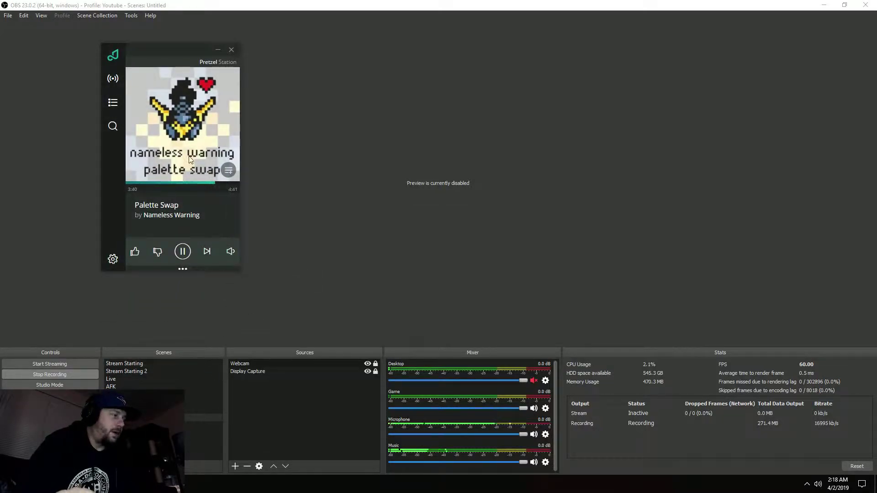
drag(155, 49, 228, 54)
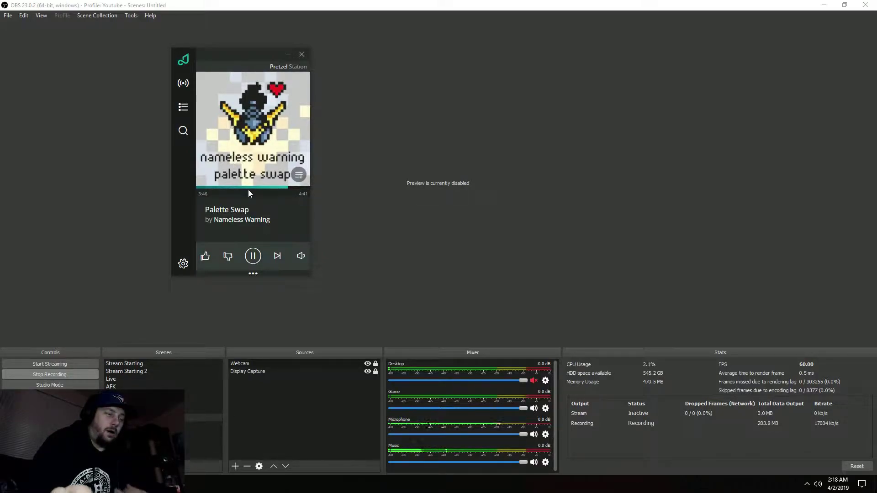
mouse_move(301, 256)
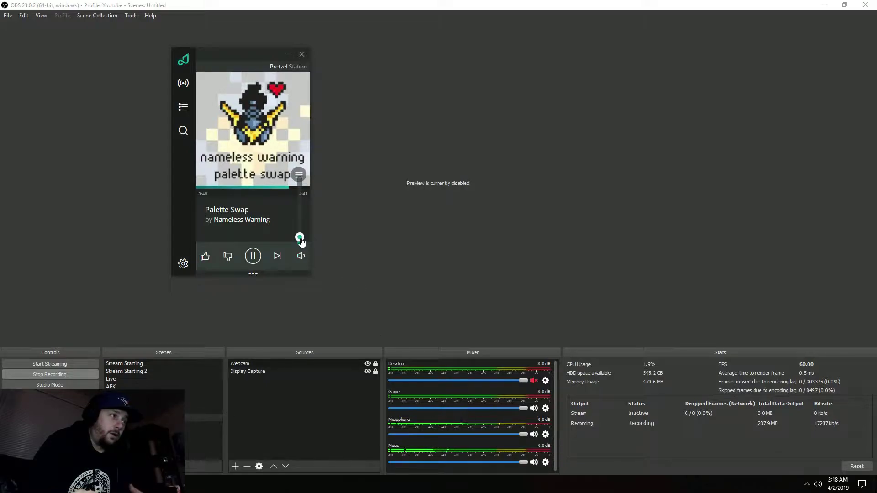
drag(300, 238, 300, 239)
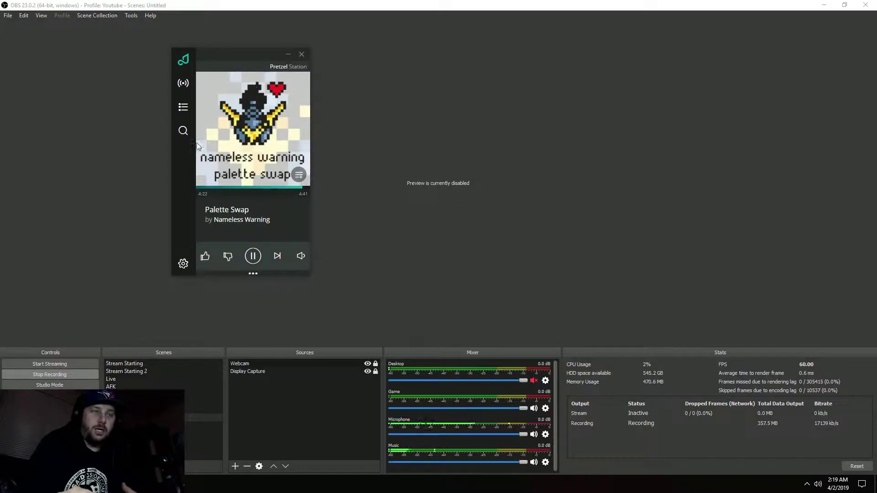
Step: Review Pretzel's quick settings and its full settings, including the Playback options such as YouTube Safe mode
click(183, 264)
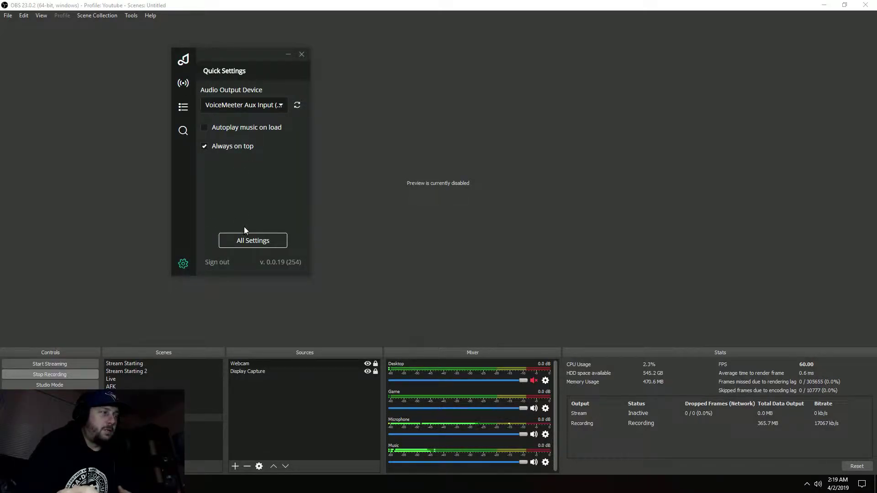
click(250, 243)
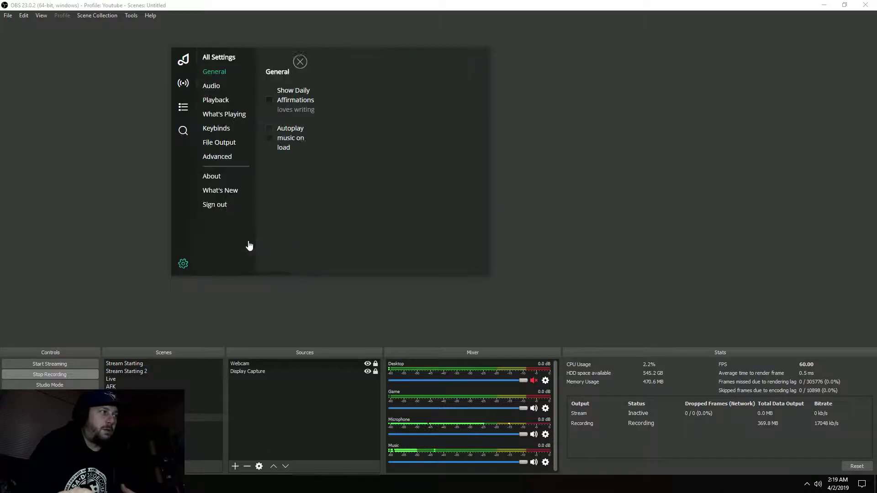
click(190, 86)
click(194, 100)
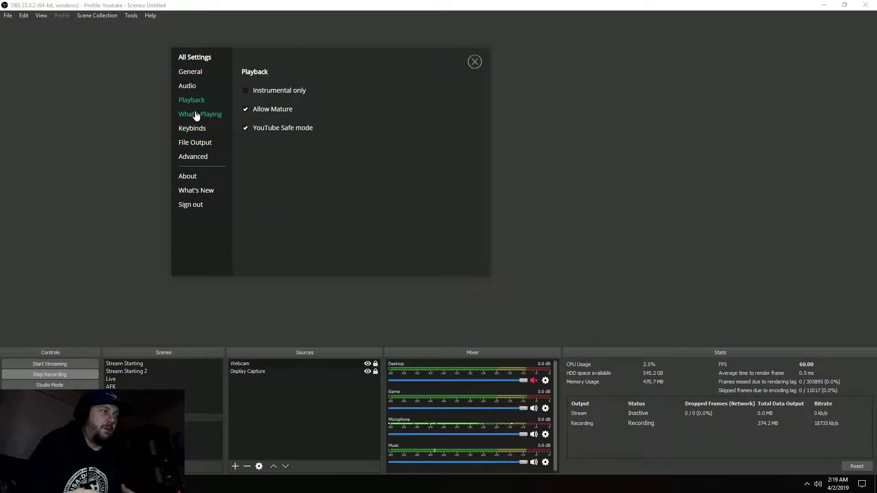
click(196, 115)
click(198, 128)
click(198, 139)
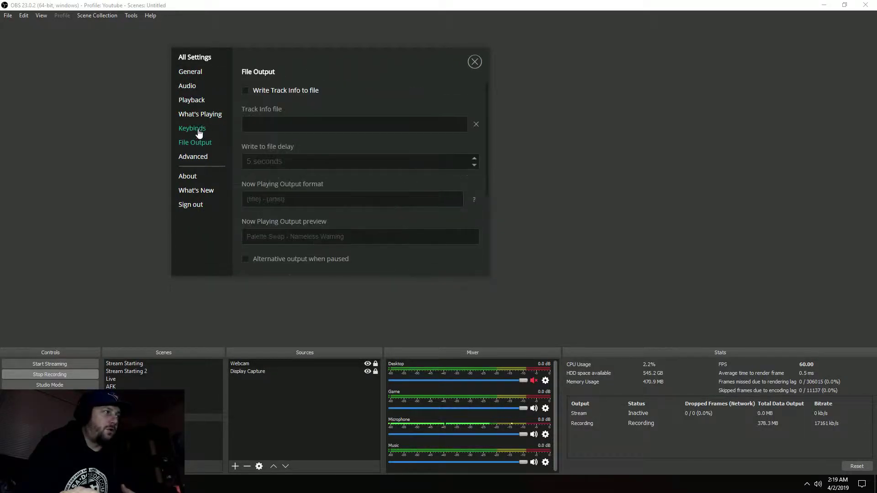
click(198, 115)
click(195, 102)
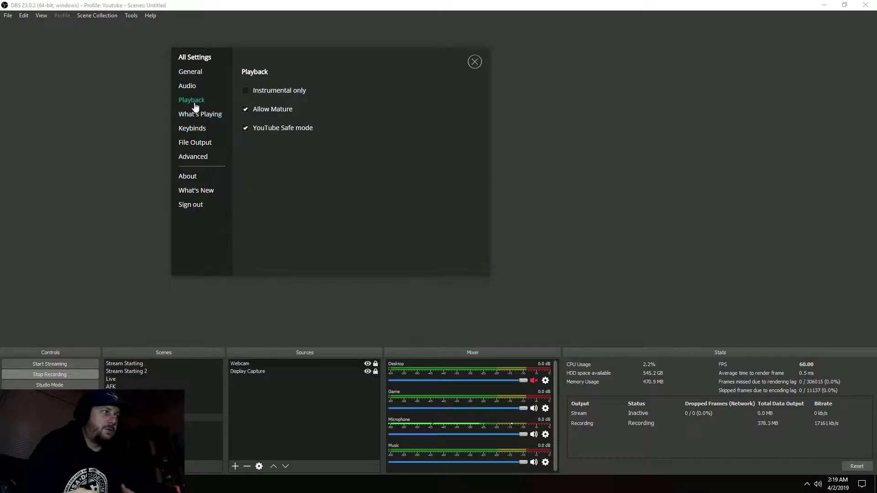
click(246, 130)
Step: Examine Pretzel's Advanced, File Output and Keybinds settings, and return to the player view
click(195, 157)
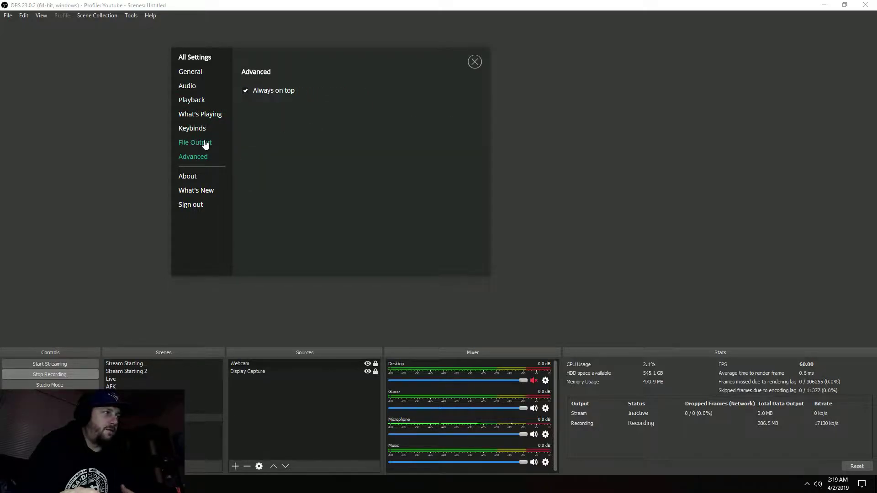
click(204, 144)
click(203, 128)
click(201, 143)
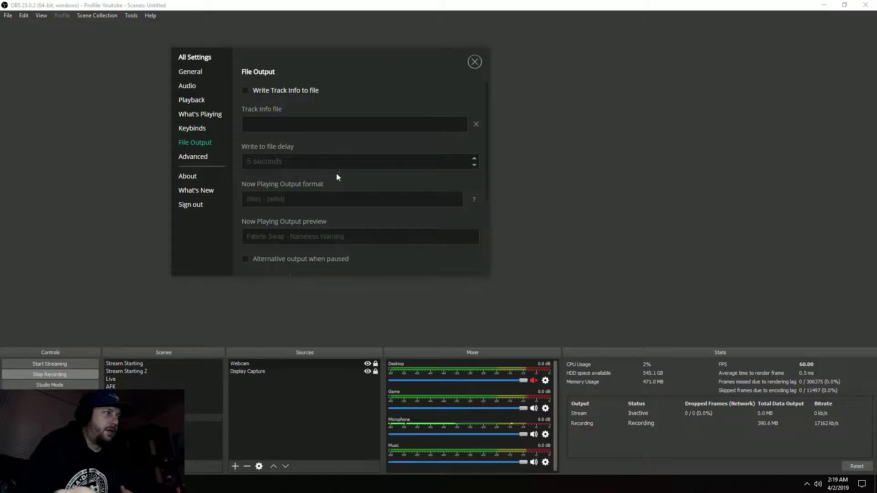
click(201, 129)
scroll(247, 240, down, 2)
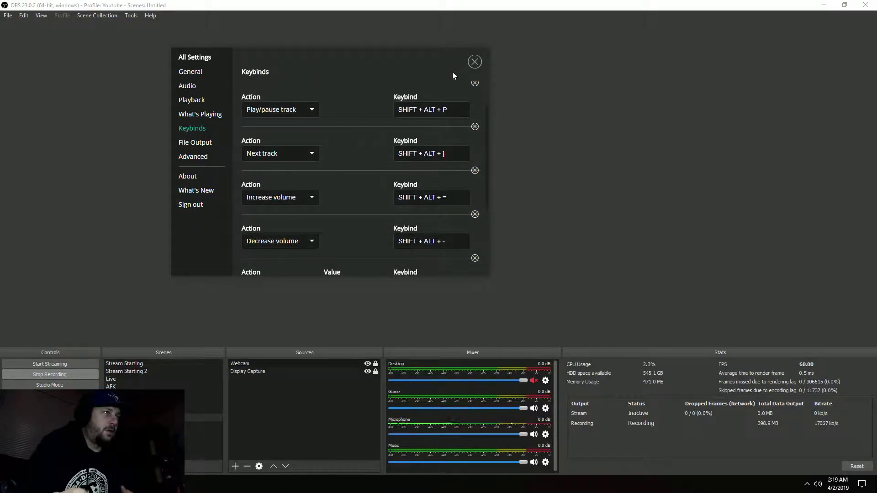
click(474, 62)
click(183, 60)
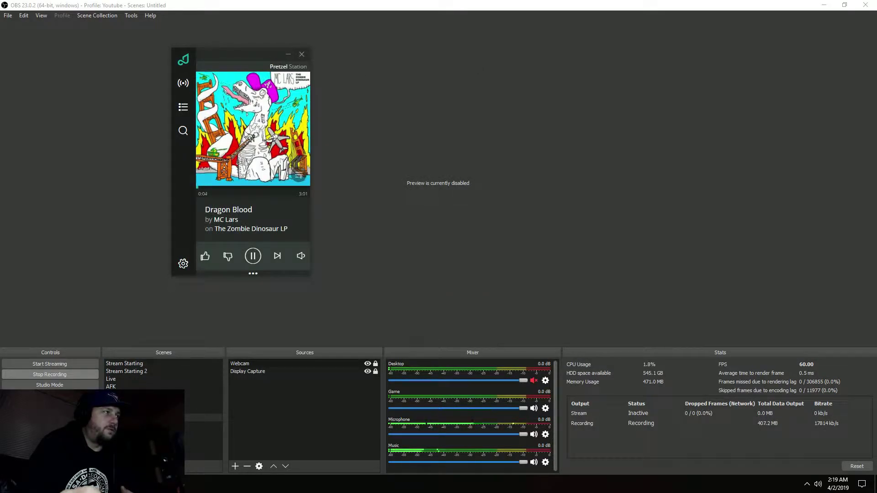
Step: Pause the track playing in Pretzel
mouse_move(300, 256)
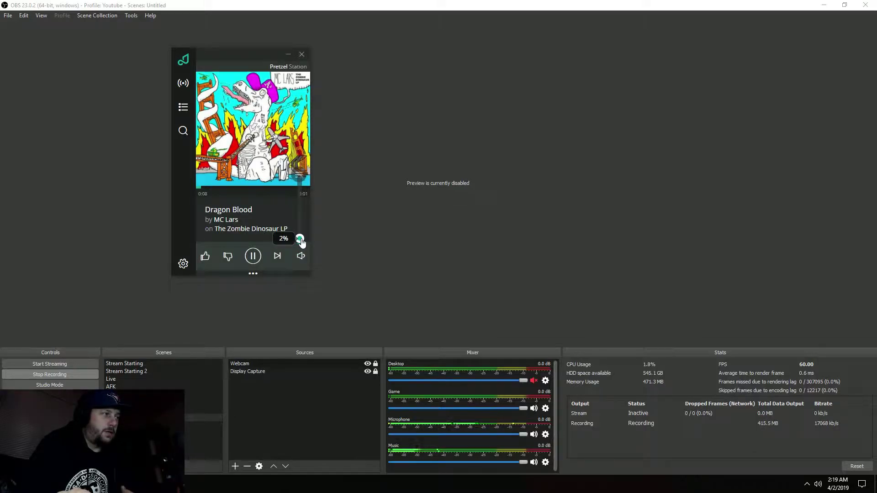
click(253, 259)
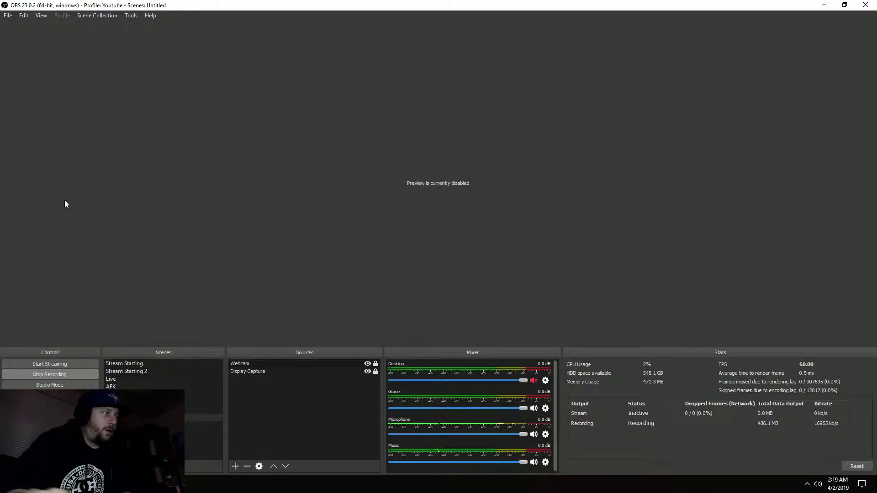
Step: Switch to OBS and review the desktop and mic/auxiliary device assignments in its audio settings without changing them
click(8, 15)
click(20, 50)
click(253, 165)
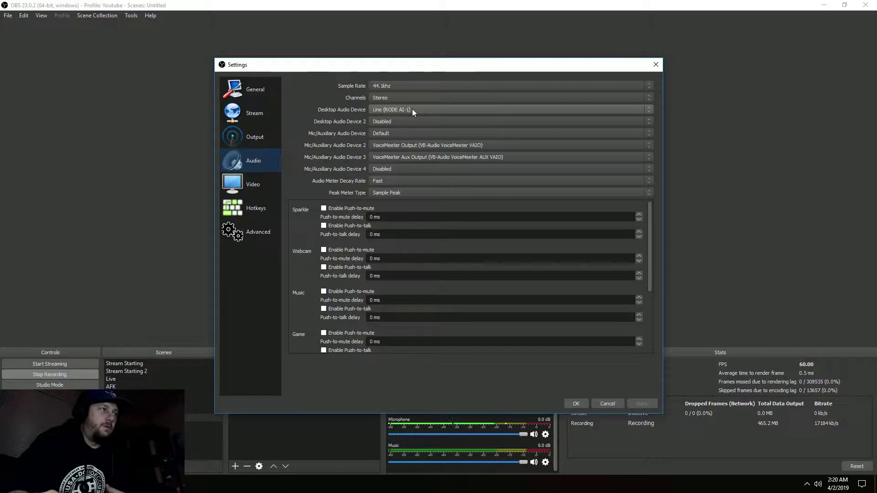
click(604, 403)
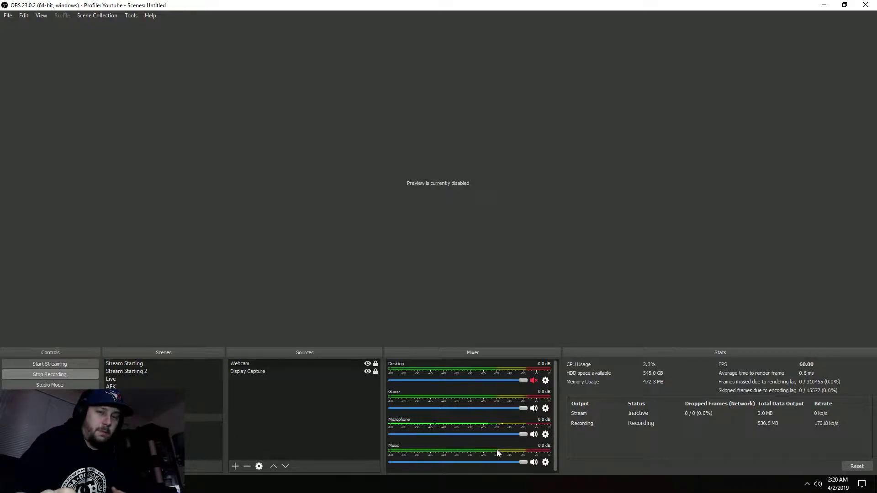
click(806, 484)
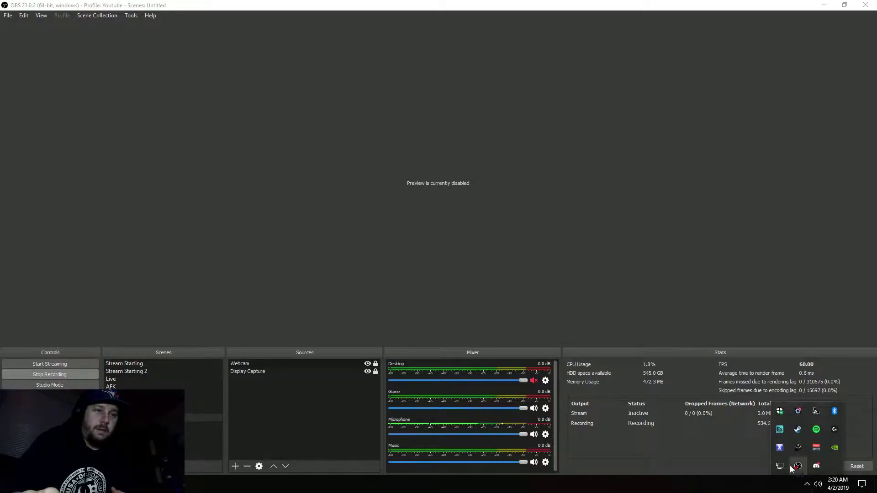
click(806, 483)
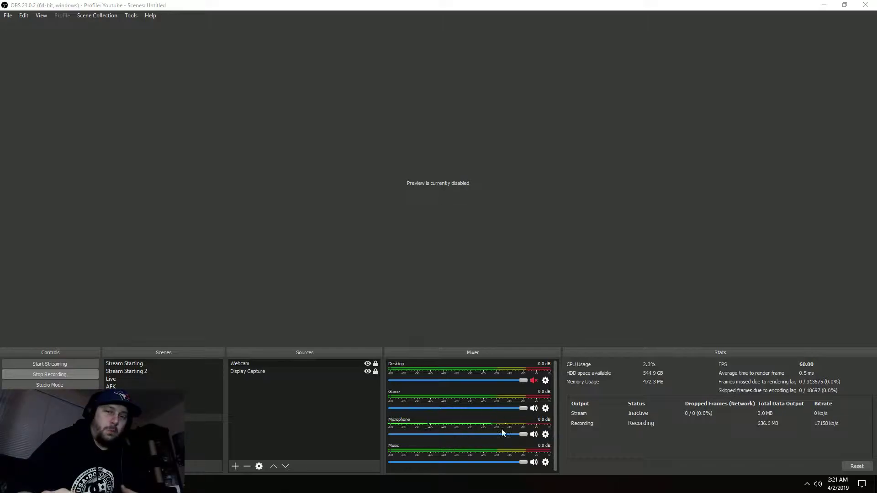
Step: Open the audio filters of the Microphone source and move the filter window clear of the mixer meters
click(545, 435)
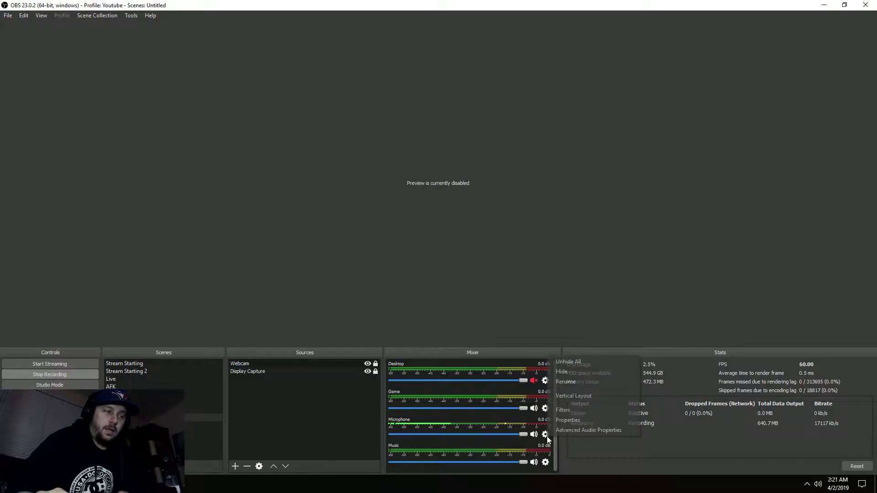
click(566, 411)
key(Escape)
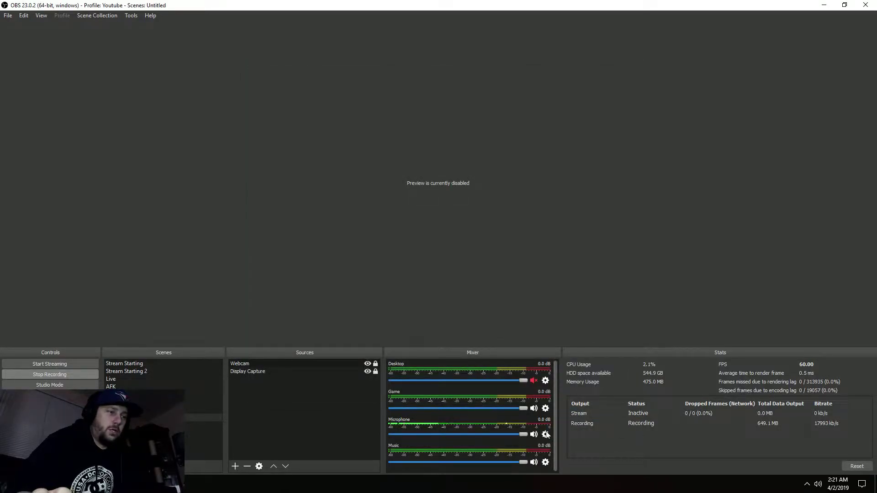
click(546, 434)
click(577, 409)
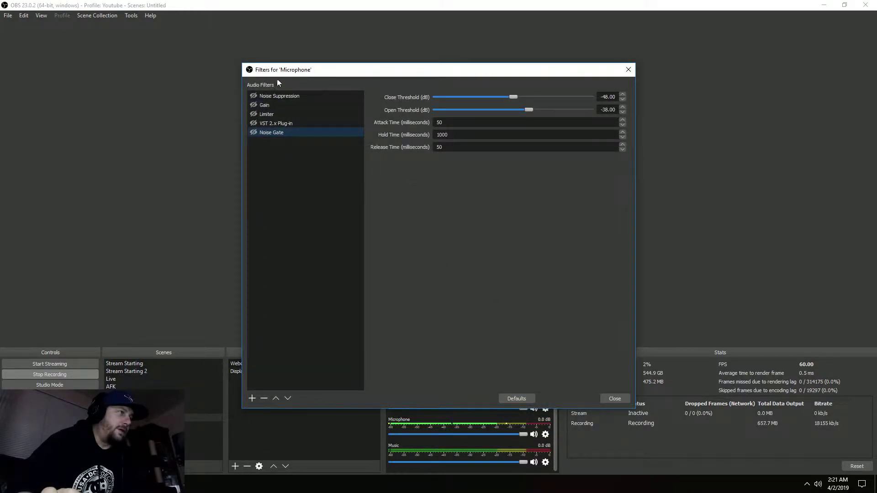
drag(344, 71, 465, 29)
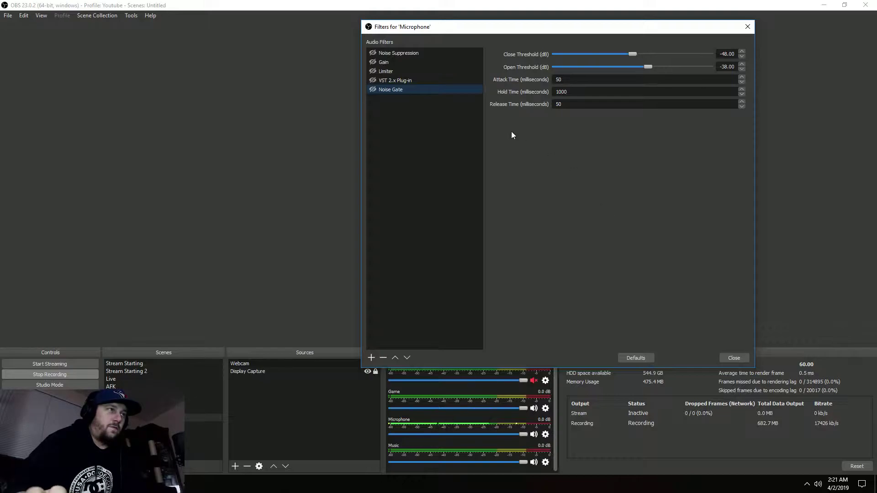
Step: Enable the microphone's Noise Suppression filter with the suppression level at -30 dB
click(413, 52)
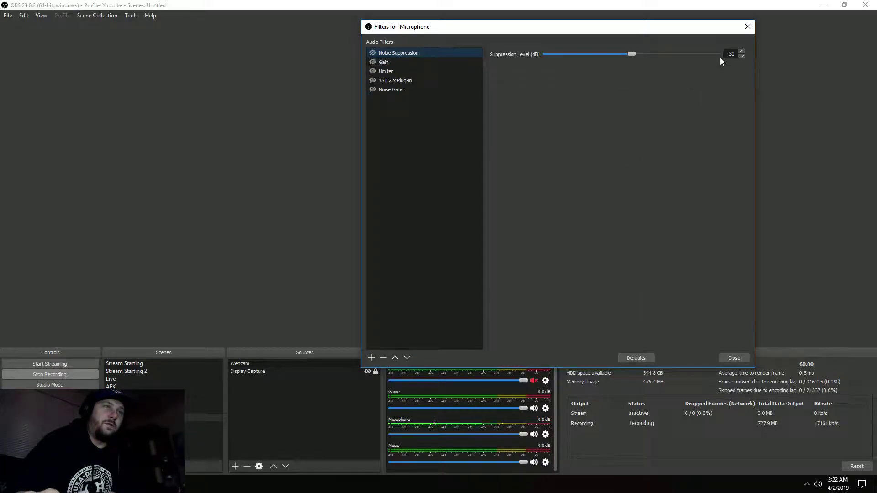
click(371, 358)
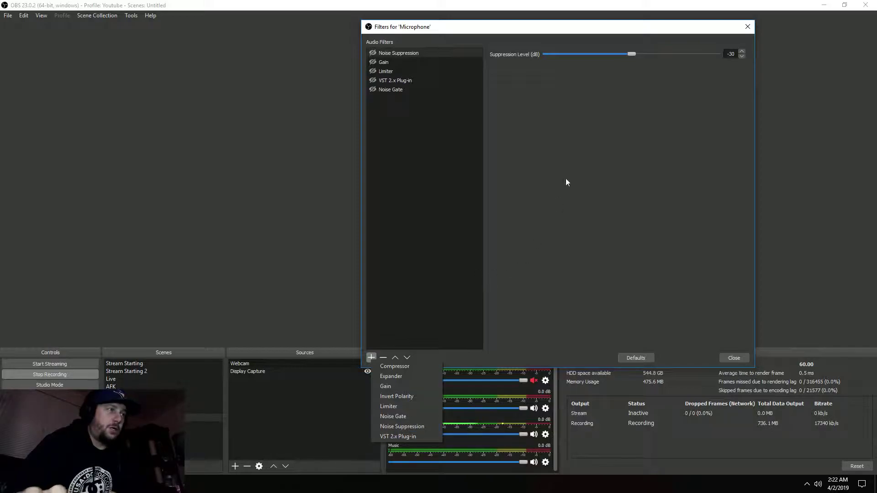
click(388, 53)
click(372, 53)
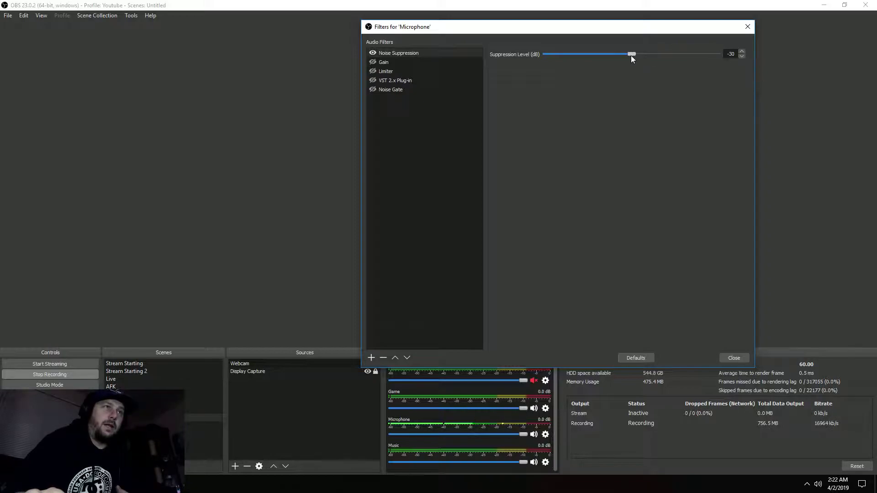
drag(645, 54, 622, 60)
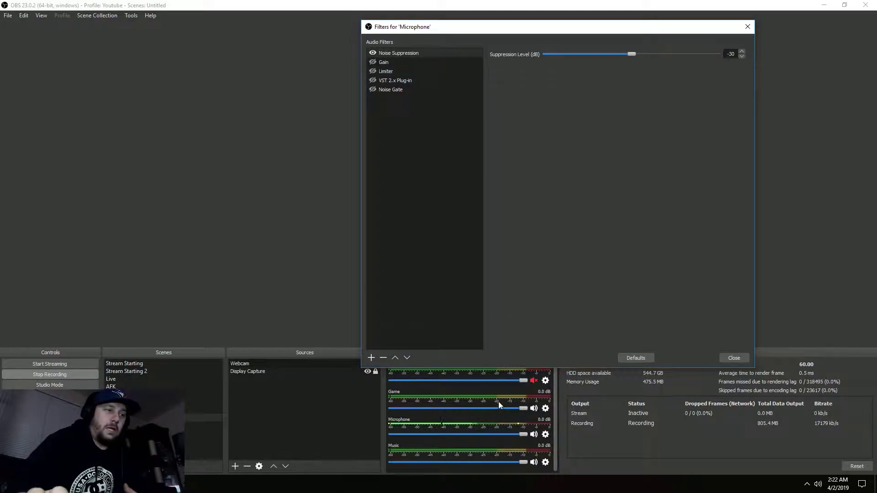
Step: Enable the microphone's Gain and Limiter filters
click(373, 63)
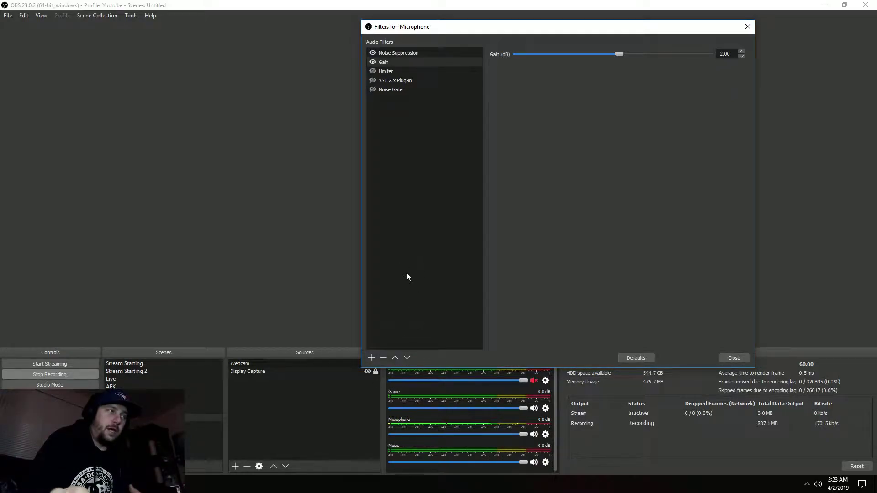
click(391, 71)
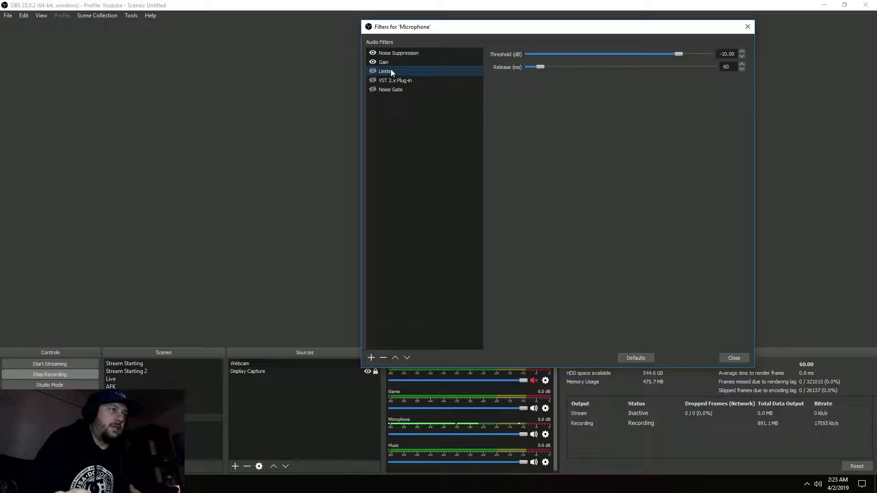
click(371, 358)
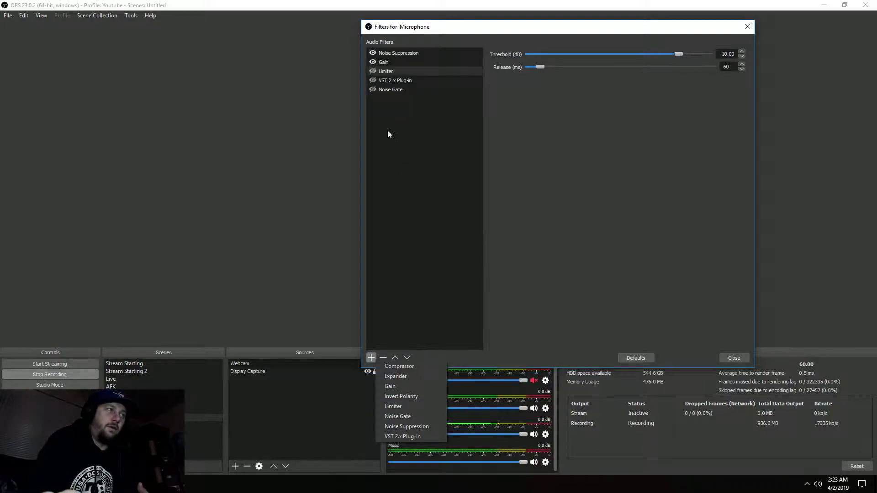
click(373, 71)
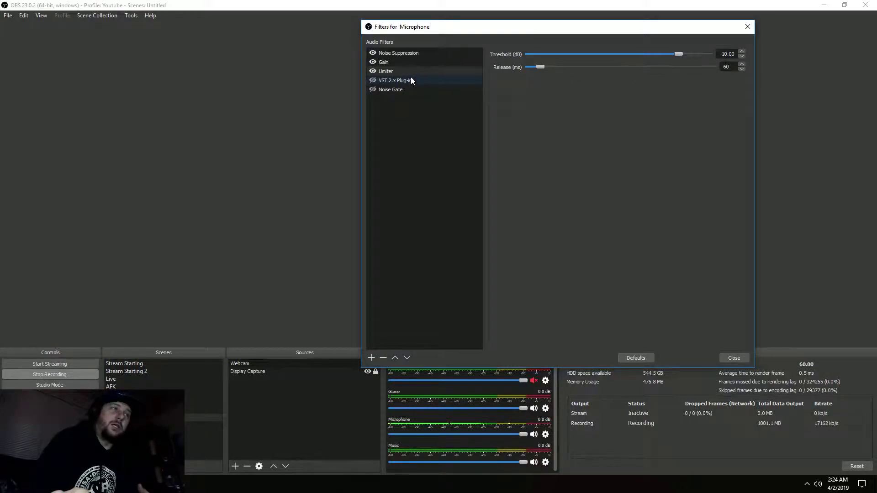
Step: Enable the microphone's VST 2.x plug-in filter and open the TDR Nova equalizer interface
click(386, 79)
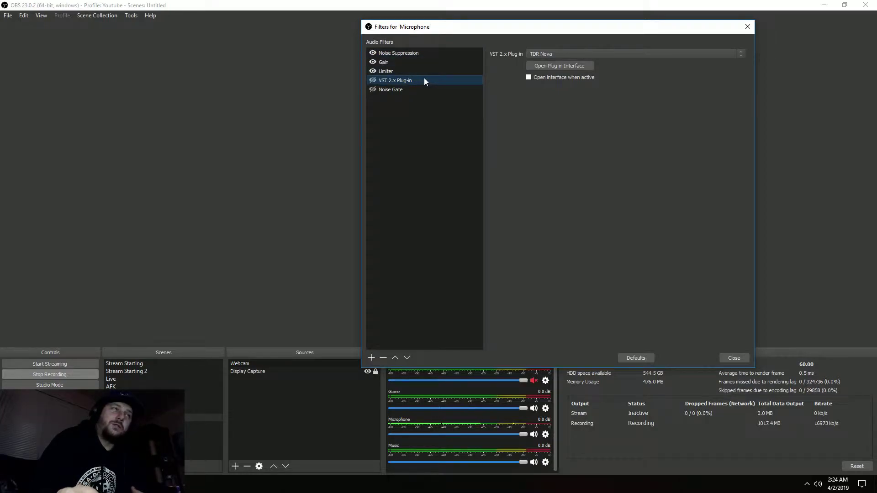
click(373, 80)
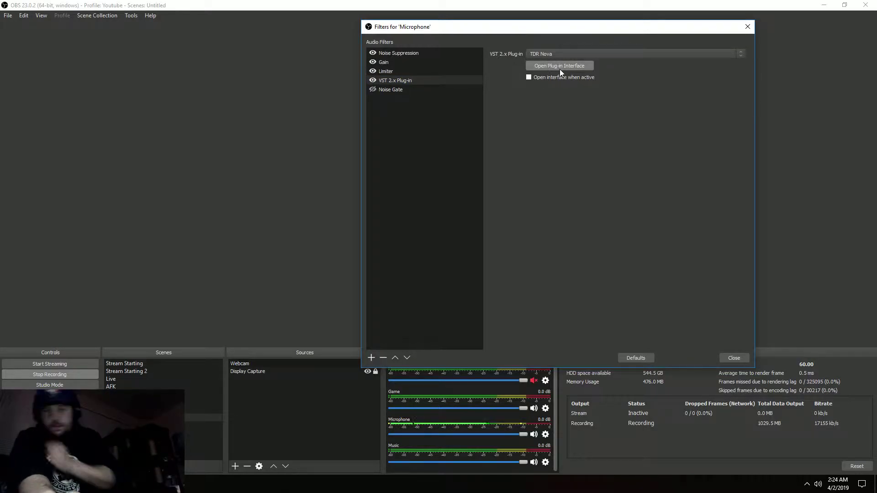
click(561, 69)
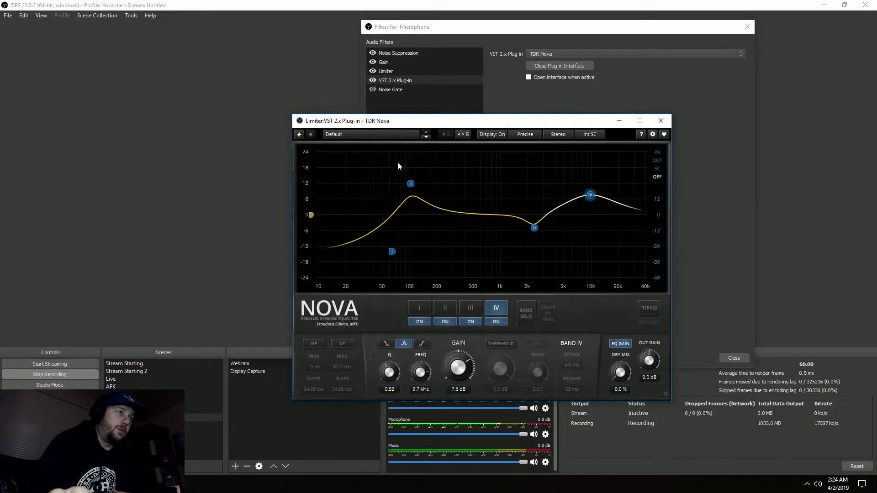
Step: Move the TDR Nova window clear of the plug-in settings and set equalizer band I's gain to -14.4 dB
drag(432, 121, 217, 57)
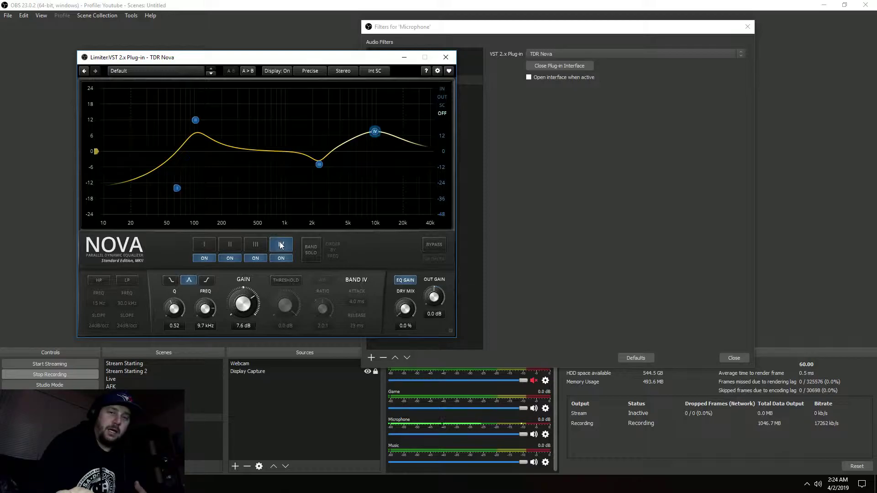
click(228, 245)
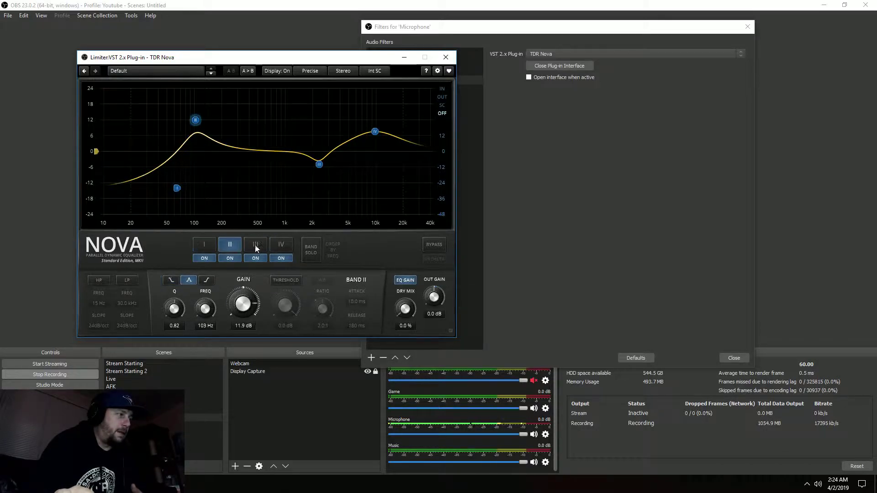
click(203, 245)
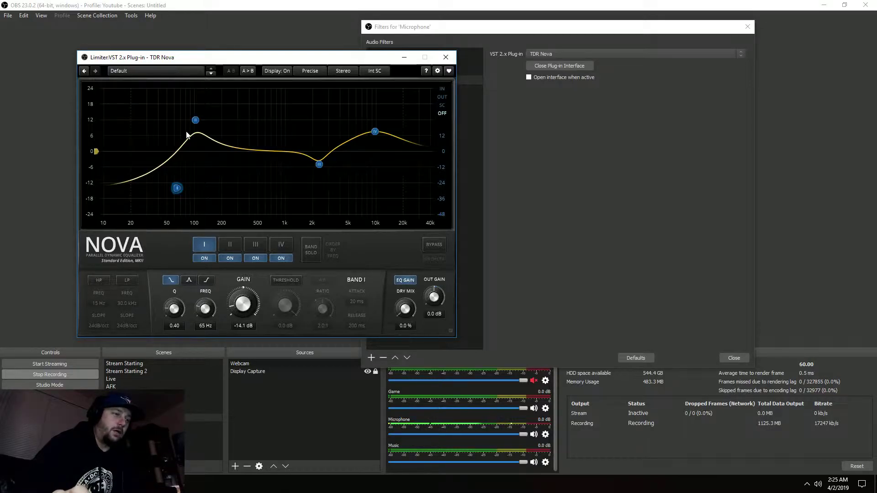
click(208, 247)
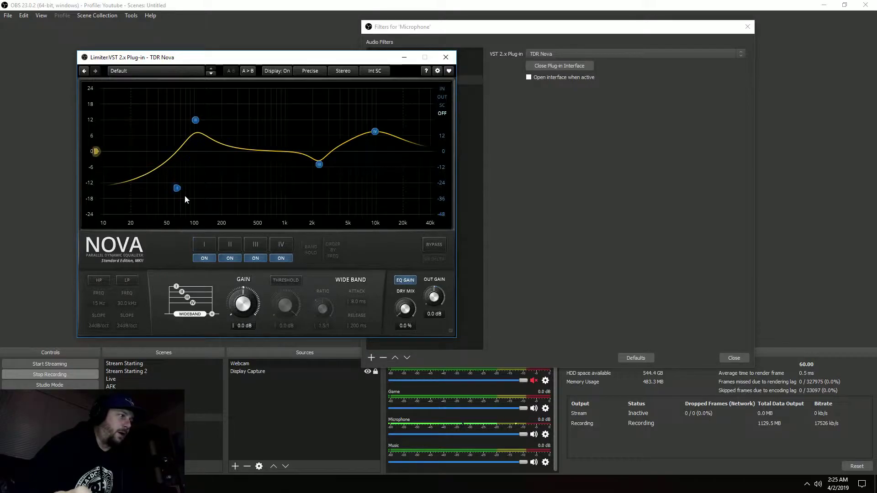
click(203, 244)
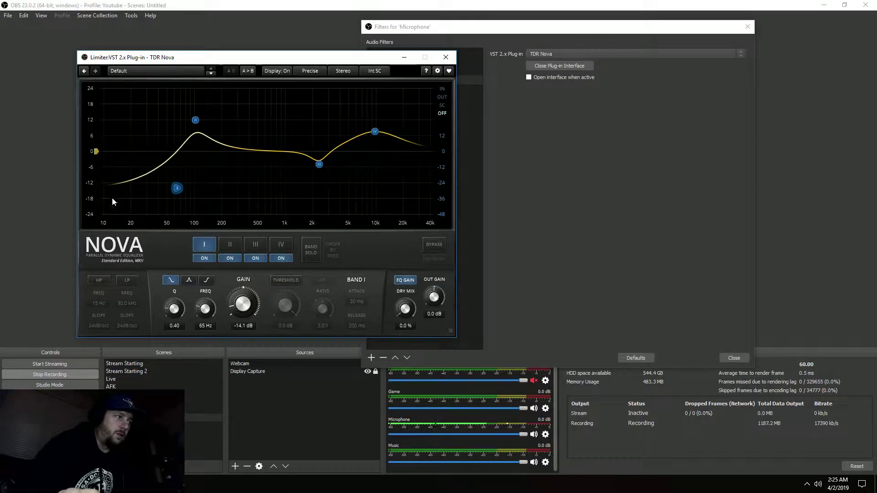
drag(238, 312, 237, 315)
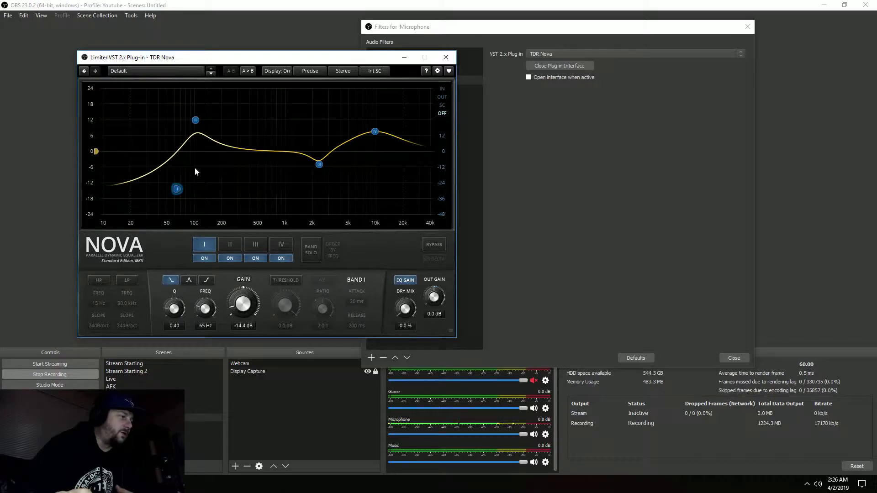
Step: Review the settings of equalizer bands II, III and IV, and close the TDR Nova interface
click(231, 244)
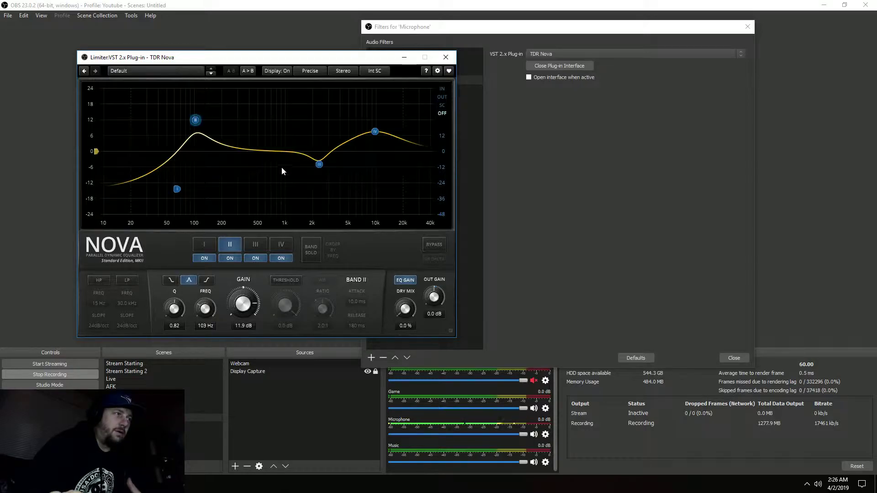
click(256, 243)
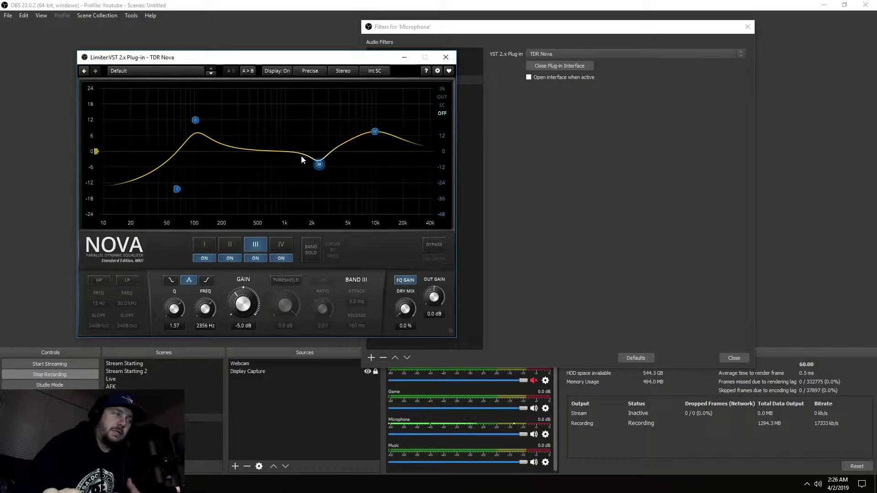
click(282, 244)
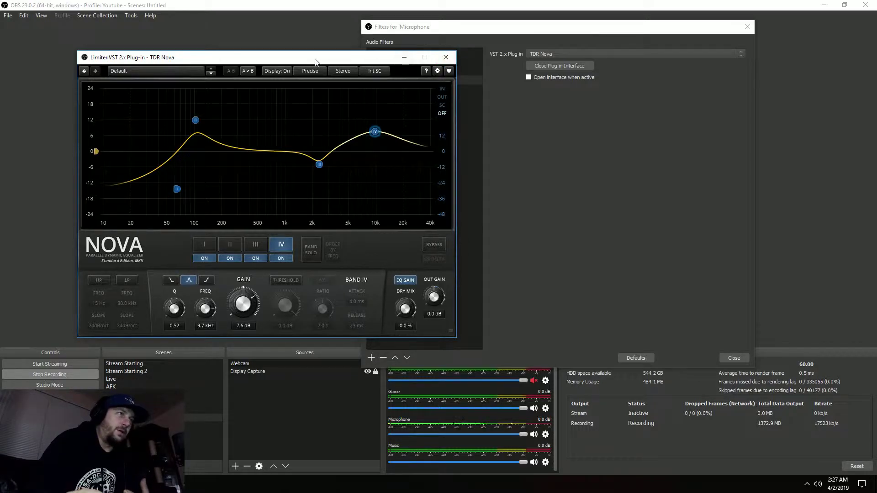
drag(315, 61, 360, 84)
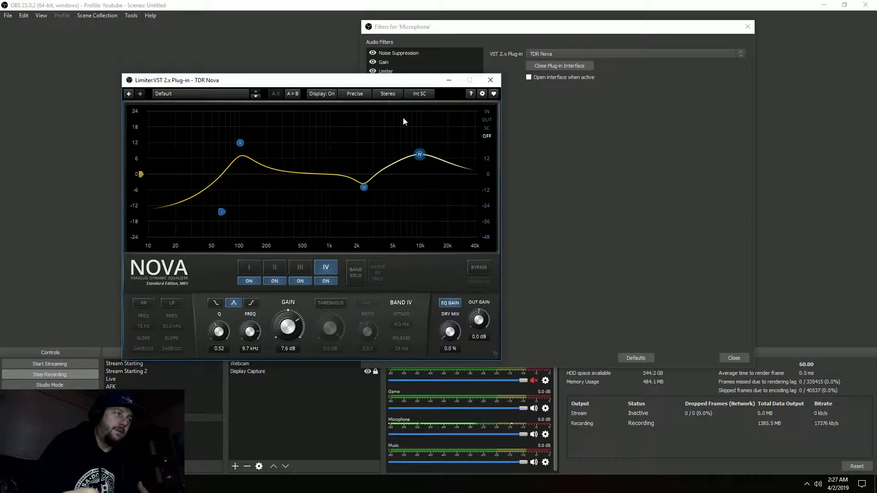
click(490, 81)
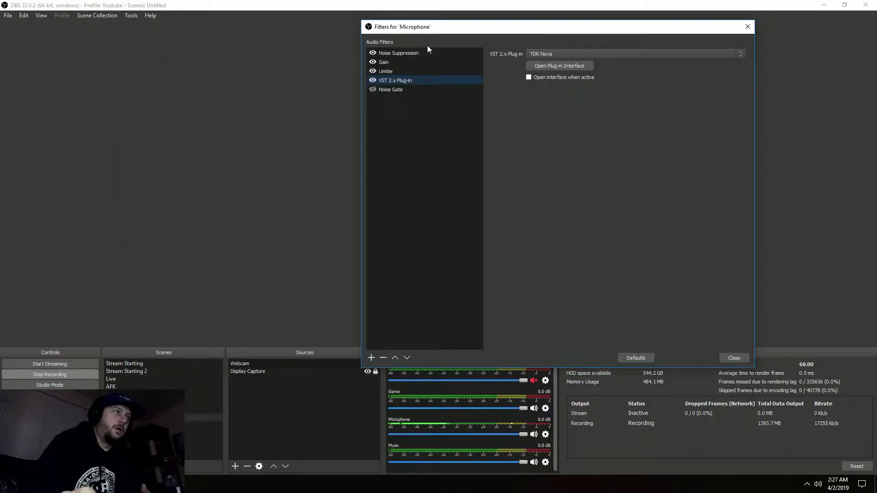
Step: Show the Noise Gate filter's settings and go through its attack, hold and release times
drag(475, 29, 444, 22)
click(360, 83)
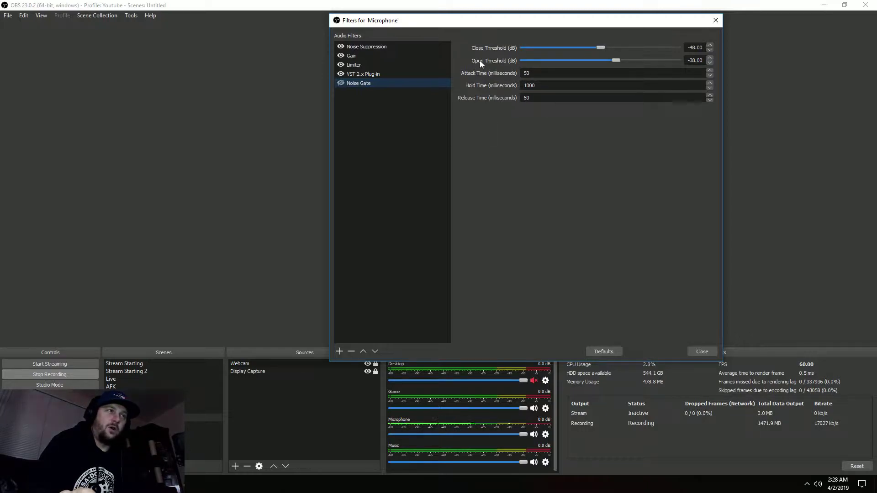
drag(531, 73, 507, 71)
key(Tab)
key(Tab)
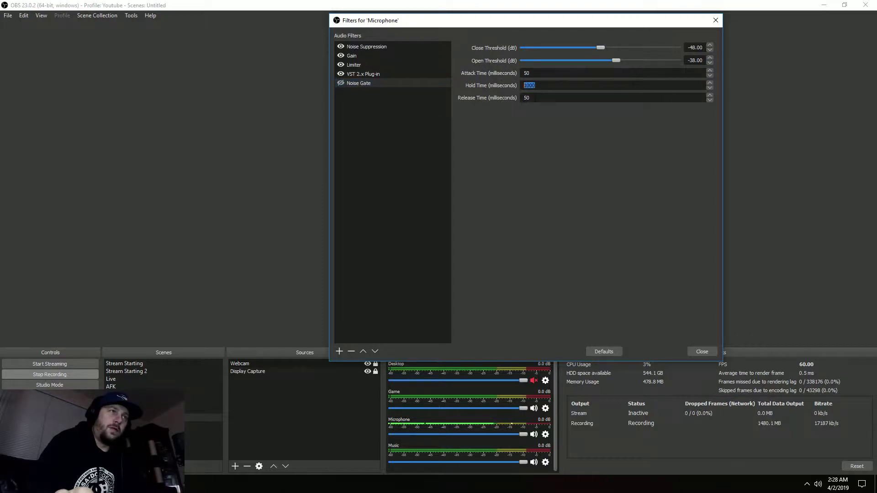
key(shift+Tab)
key(shift+Tab)
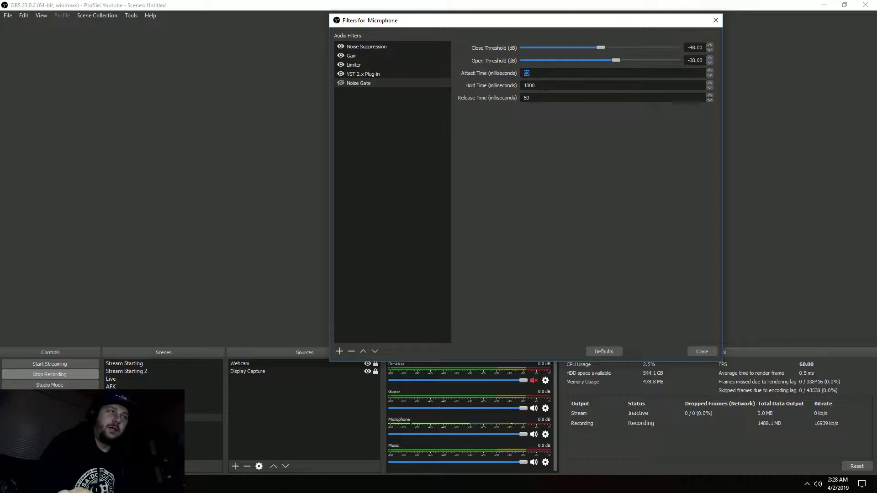
key(Tab)
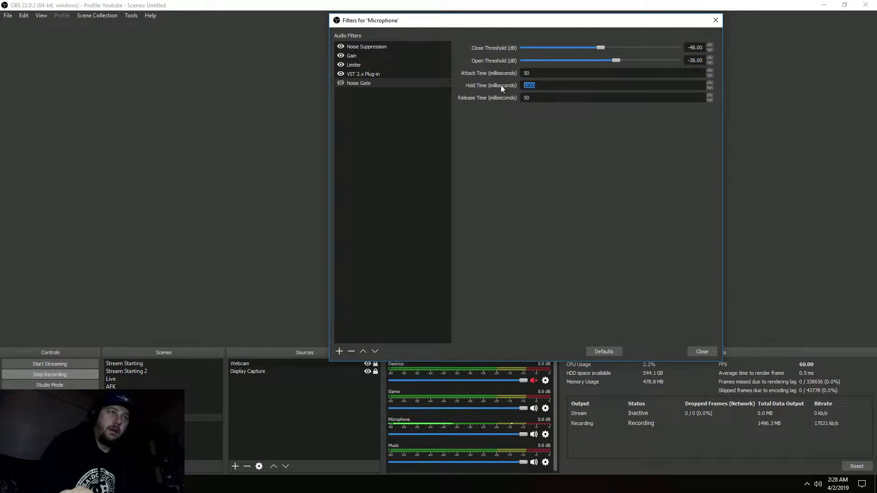
key(Tab)
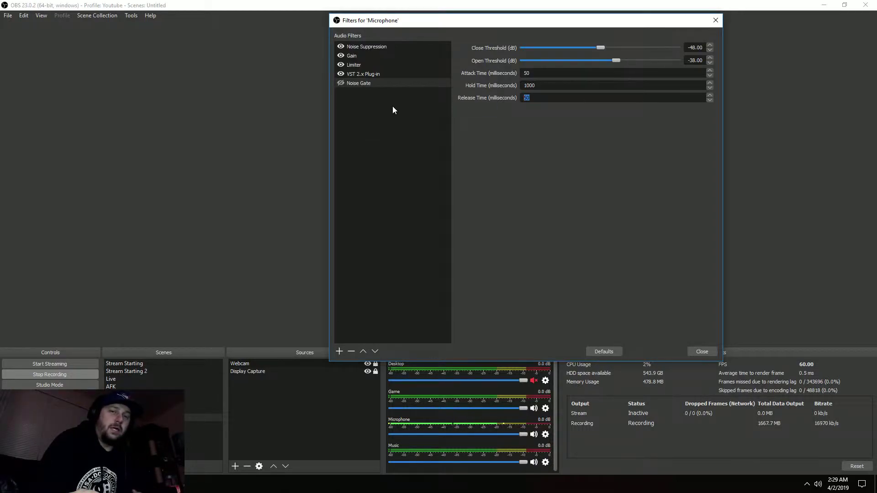
Step: Enable the microphone's Noise Gate filter
click(339, 83)
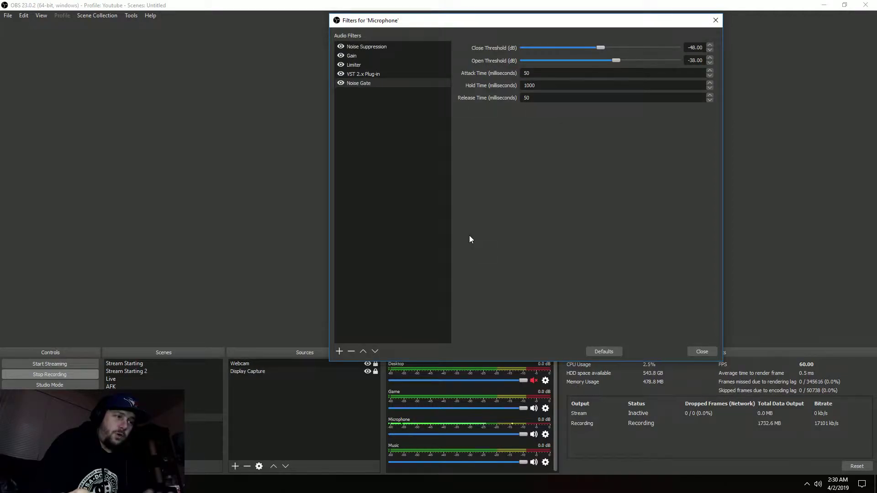
right_click(389, 420)
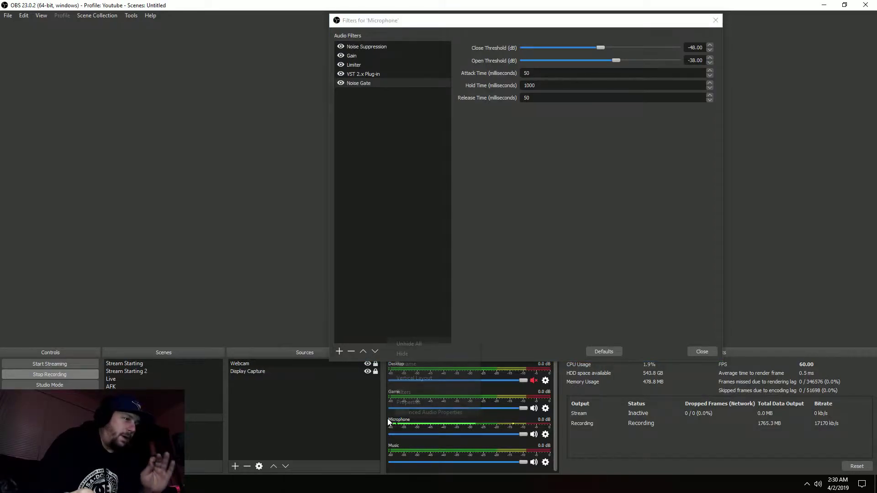
click(515, 293)
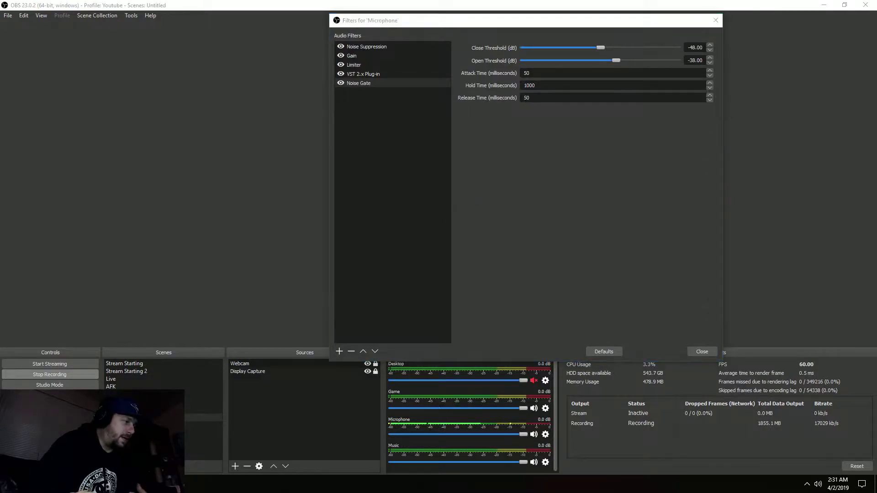
Step: Start music playback in Pretzel, minimize the player, and close the Microphone filter window in OBS
click(253, 256)
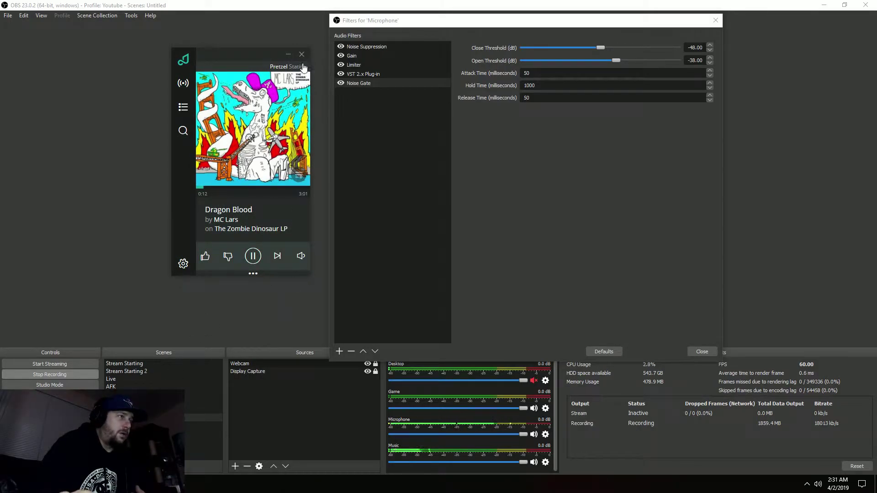
click(289, 55)
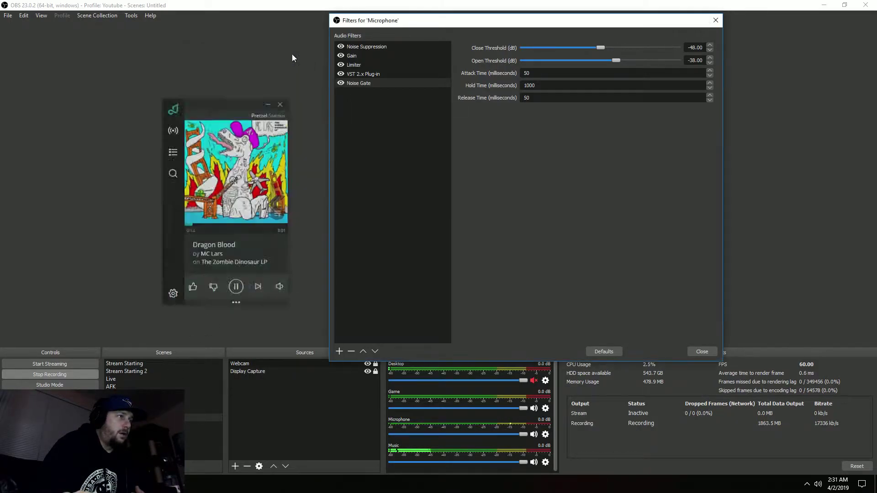
click(693, 351)
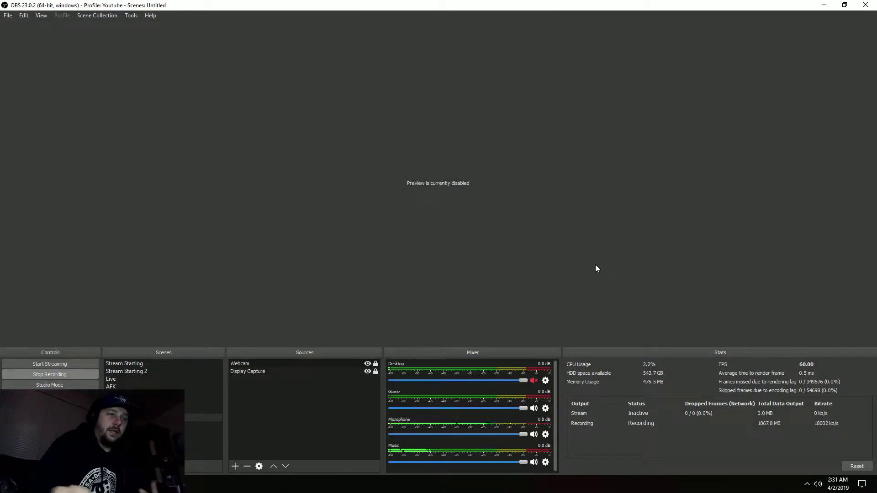
Step: Reopen the Microphone source's filters and open the VST 2.x plug-in's TDR Nova interface beside the filter window
click(545, 434)
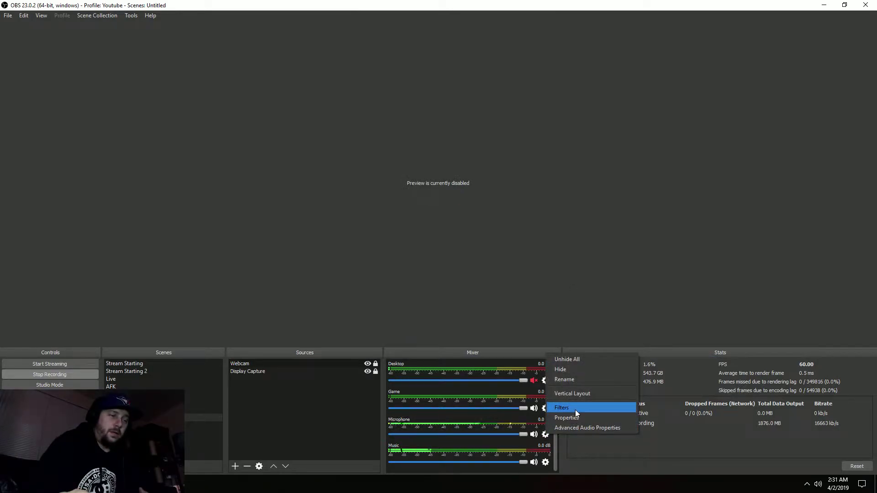
click(574, 410)
click(289, 124)
click(434, 110)
drag(334, 121, 484, 106)
click(424, 109)
drag(456, 73, 288, 49)
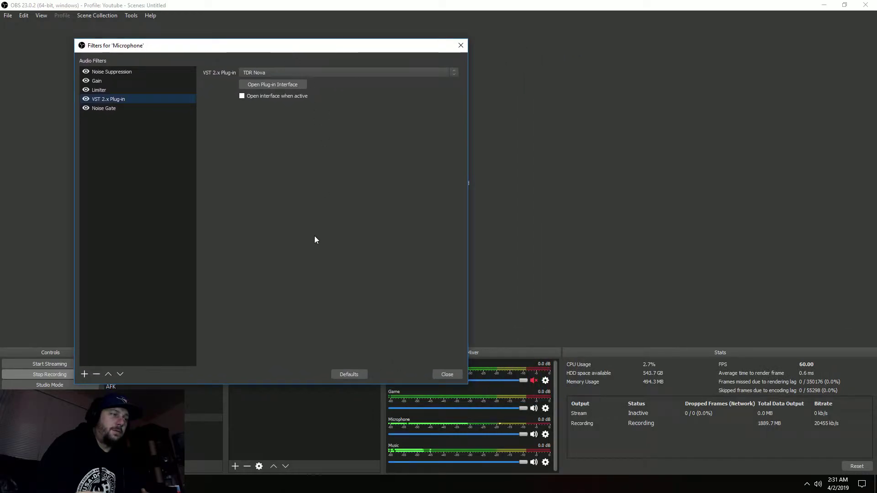
click(272, 84)
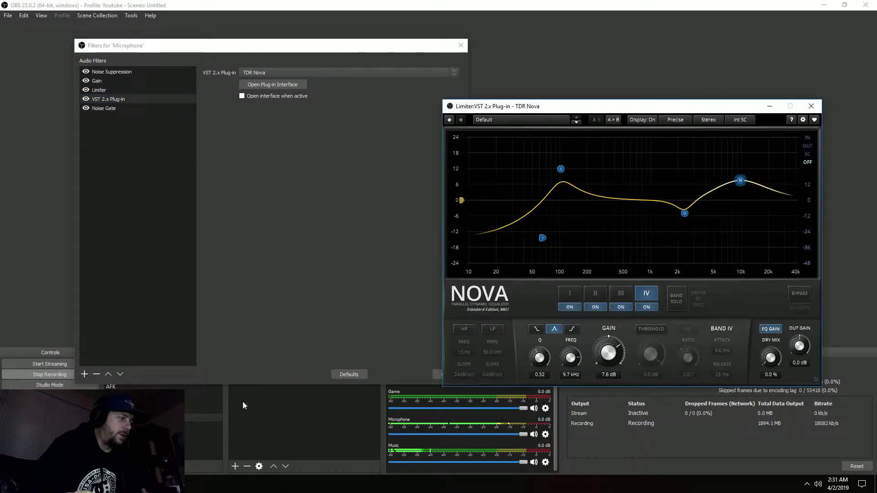
drag(543, 106, 580, 68)
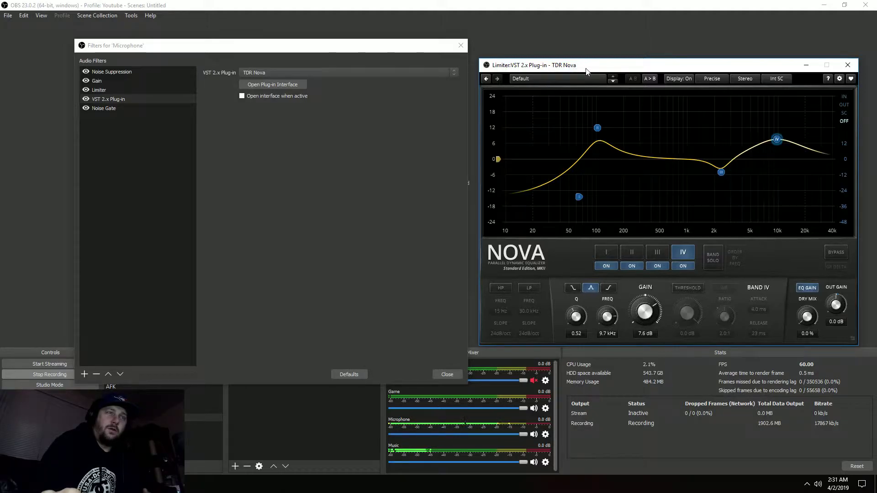
drag(589, 65, 588, 50)
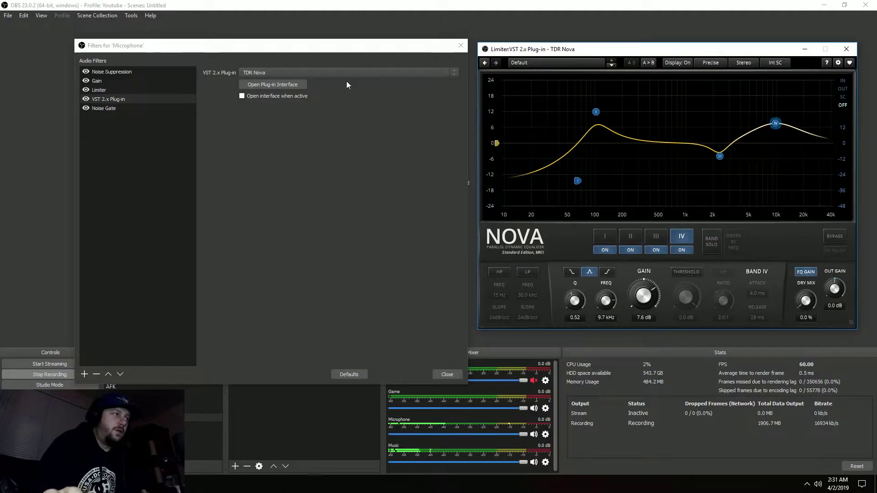
Step: Show the list of available VST 2.x plug-ins and close the Microphone filter window
click(331, 74)
click(330, 74)
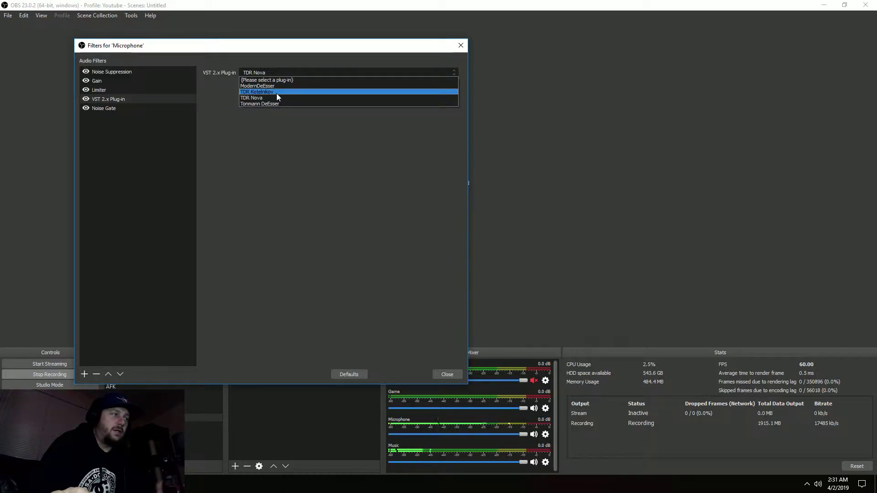
click(461, 46)
click(461, 46)
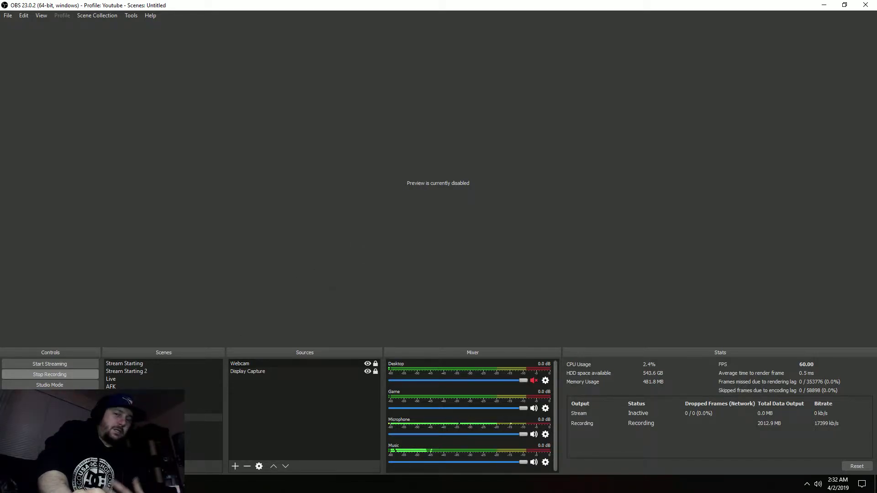
Step: Switch to the Amazon pages in Chrome and show the Monoprice Large Diaphragm Condenser, Rode NT1 and Shure SM7B microphones, highlighting the first two product titles
key(alt+Tab)
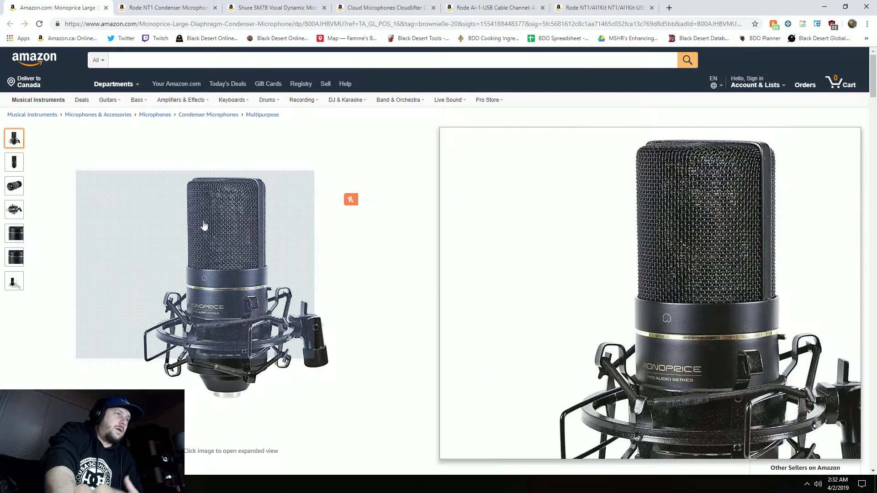
drag(675, 134, 448, 131)
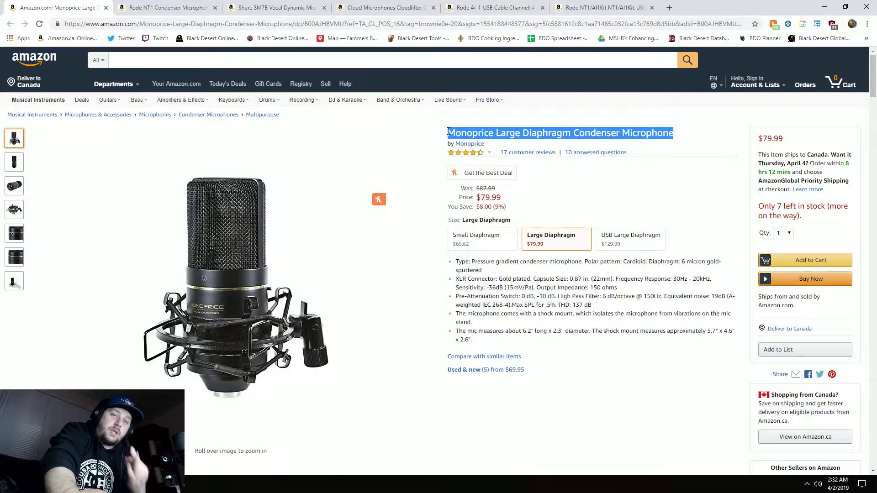
click(192, 8)
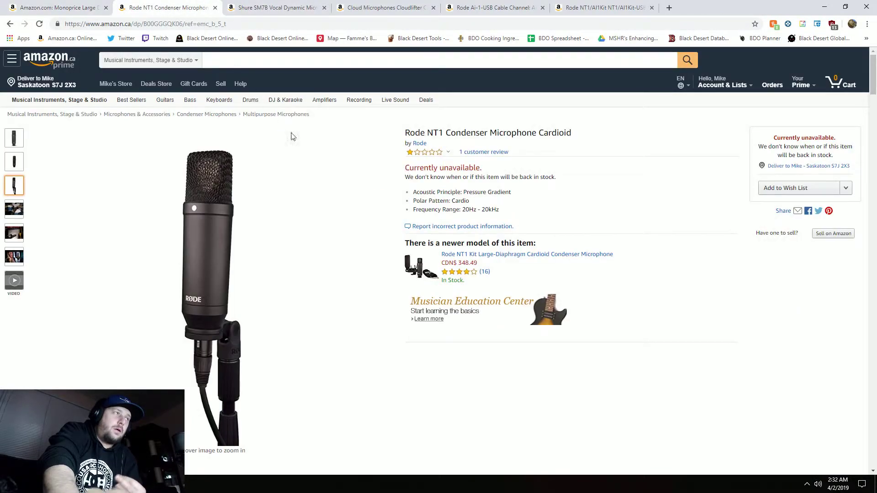
drag(586, 133, 406, 133)
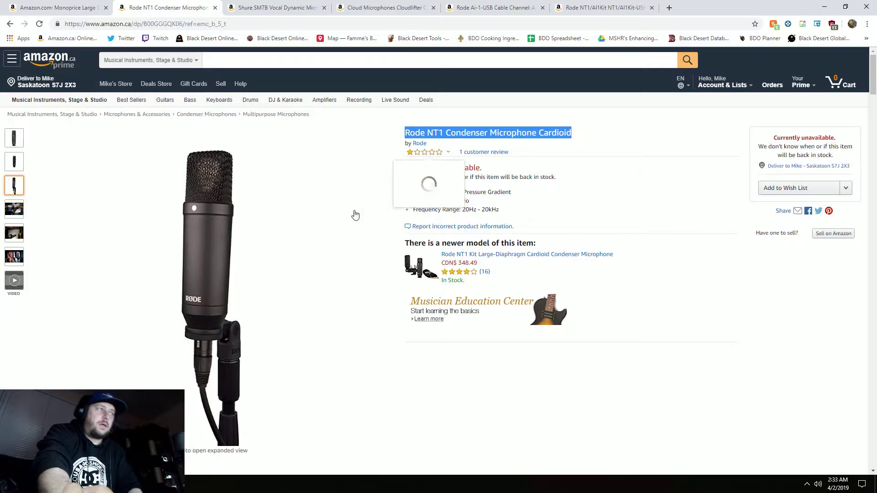
mouse_move(210, 181)
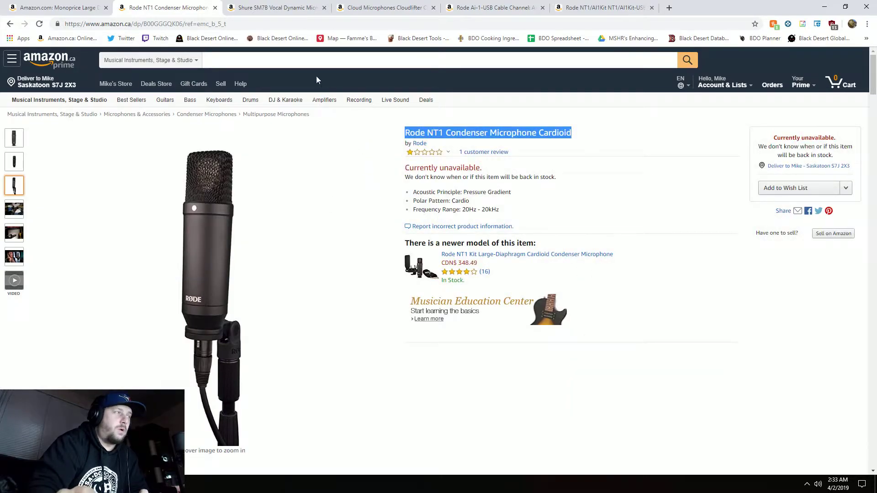
click(283, 7)
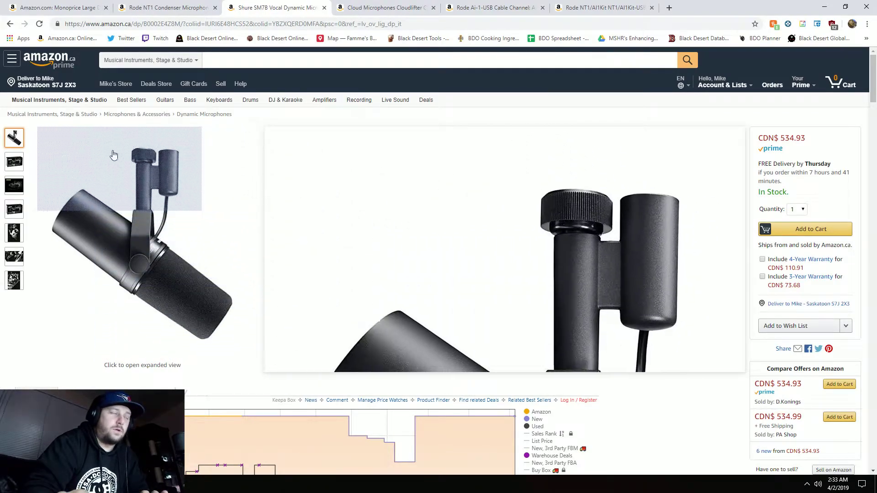
Step: Highlight the name "Shure SM7B" in the microphone's product title
drag(322, 134, 212, 137)
click(291, 136)
drag(316, 133, 267, 136)
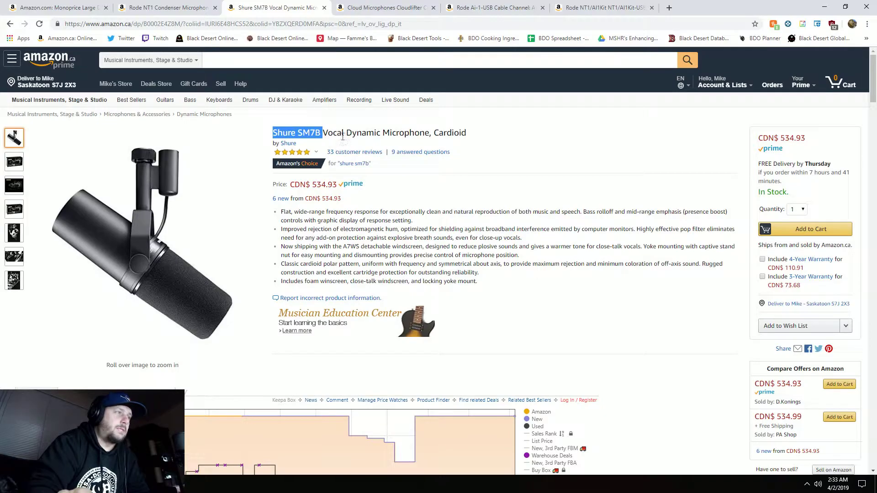
Step: Show the Cloud Microphones Cloudlifter CL-1 page and highlight its product title and its price
click(370, 8)
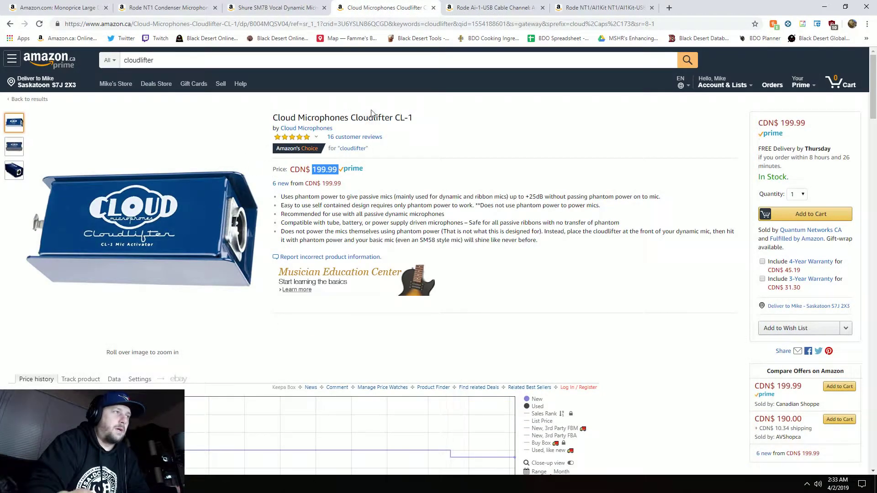
drag(415, 118, 276, 122)
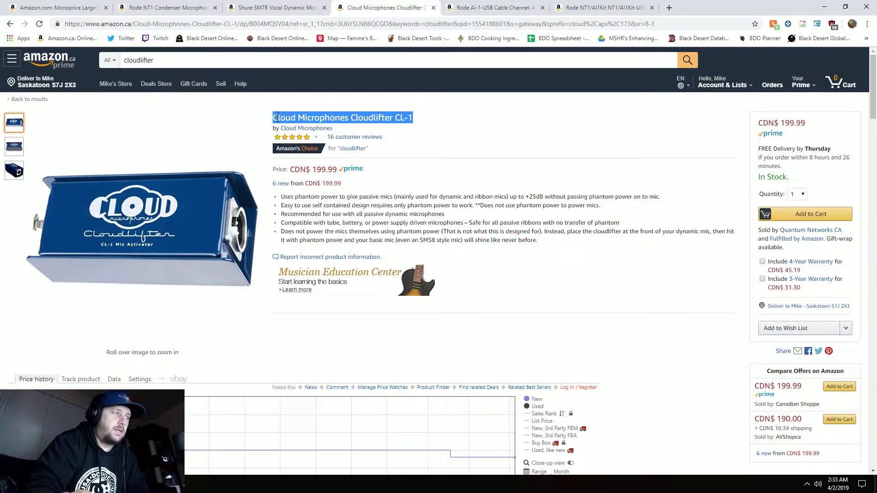
click(309, 7)
click(358, 5)
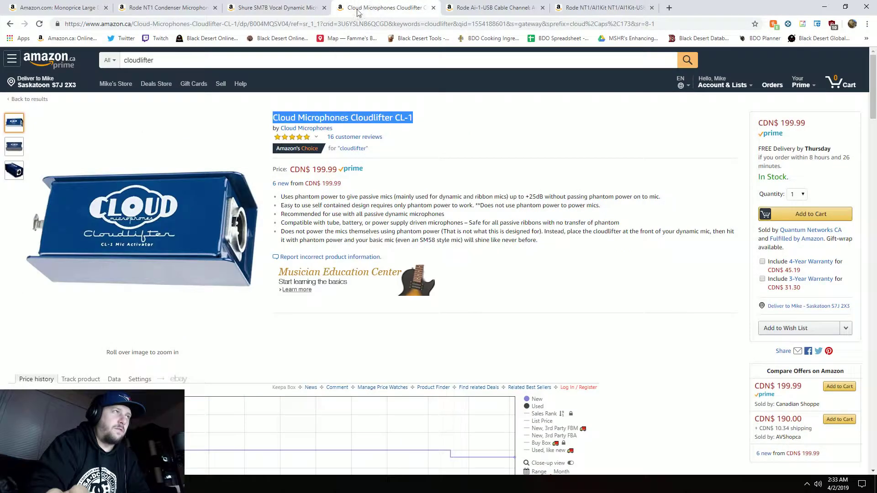
double_click(336, 169)
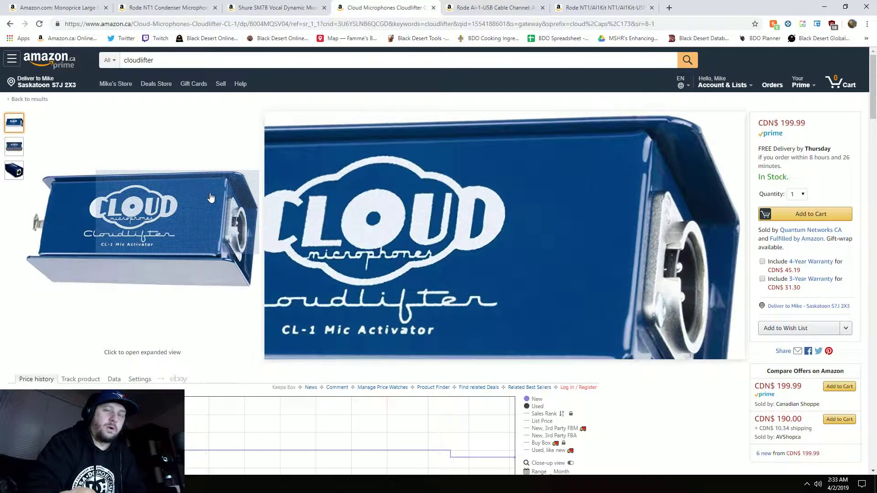
Step: View the second and third Cloudlifter product images, and switch briefly to the Shure SM7B page and back
mouse_move(14, 146)
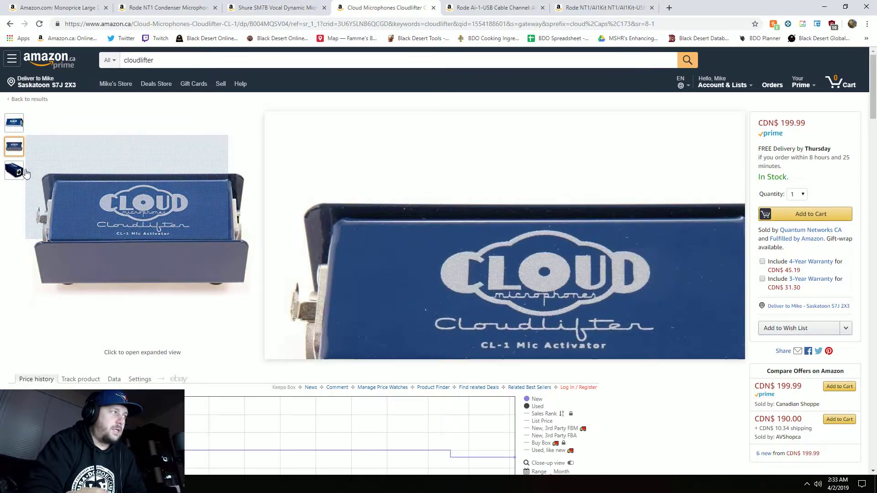
mouse_move(21, 173)
click(280, 8)
click(379, 12)
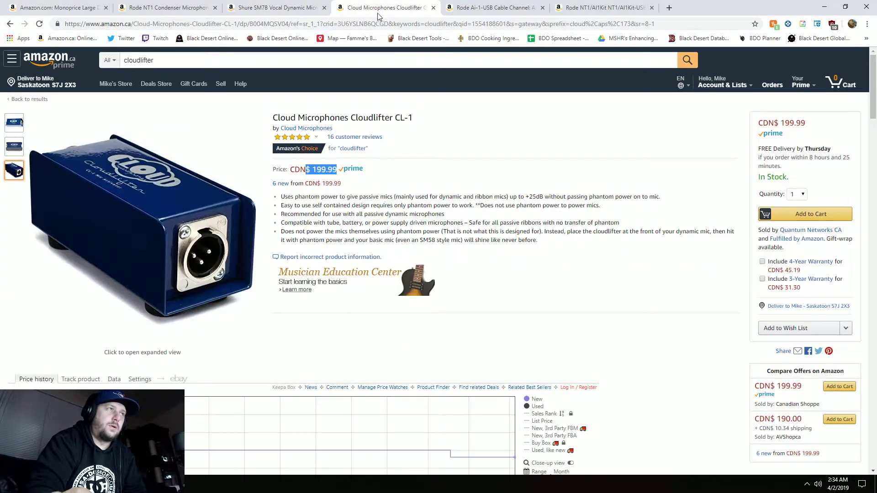
Step: Show the Rode Ai-1-USB page and view its back, front and desk product images
click(497, 8)
mouse_move(216, 256)
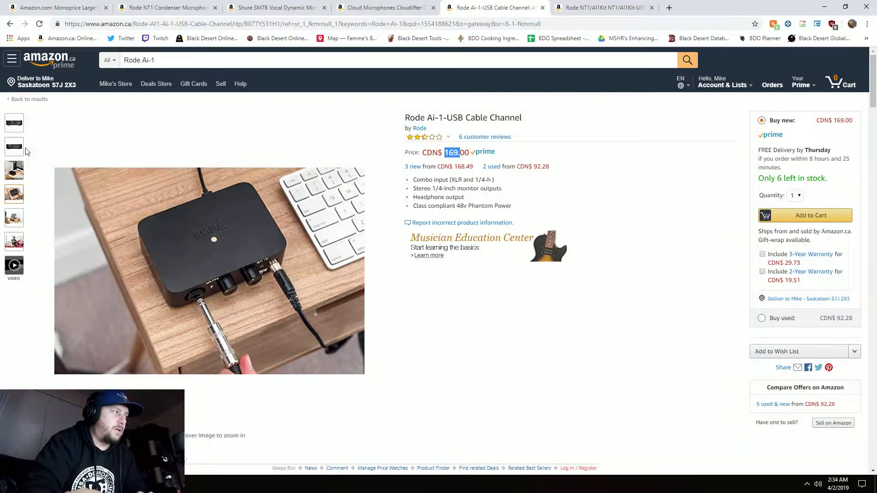
mouse_move(15, 147)
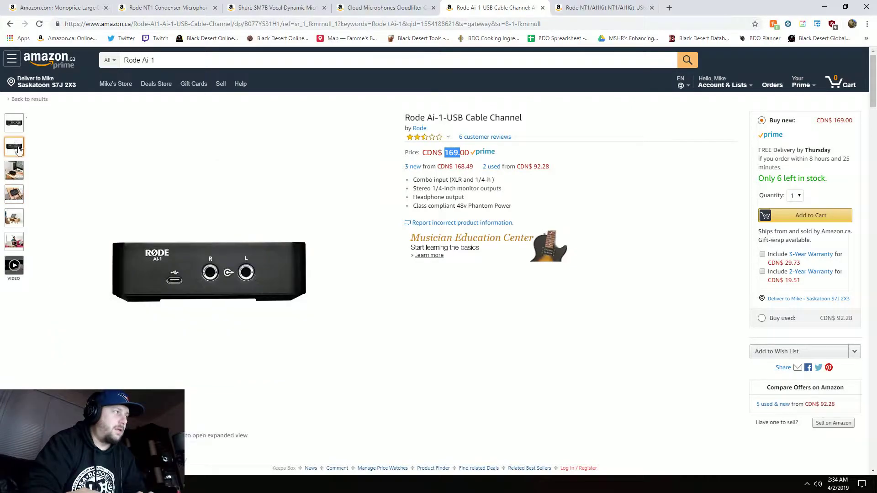
mouse_move(14, 124)
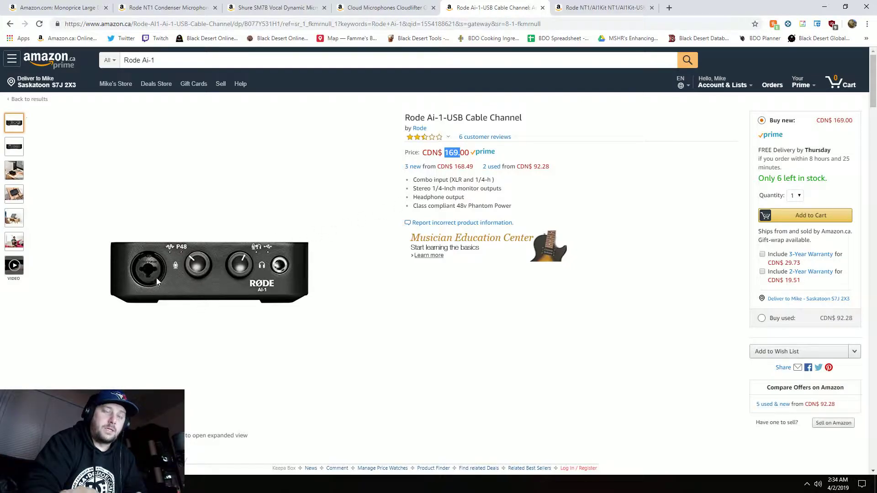
mouse_move(6, 191)
mouse_move(196, 220)
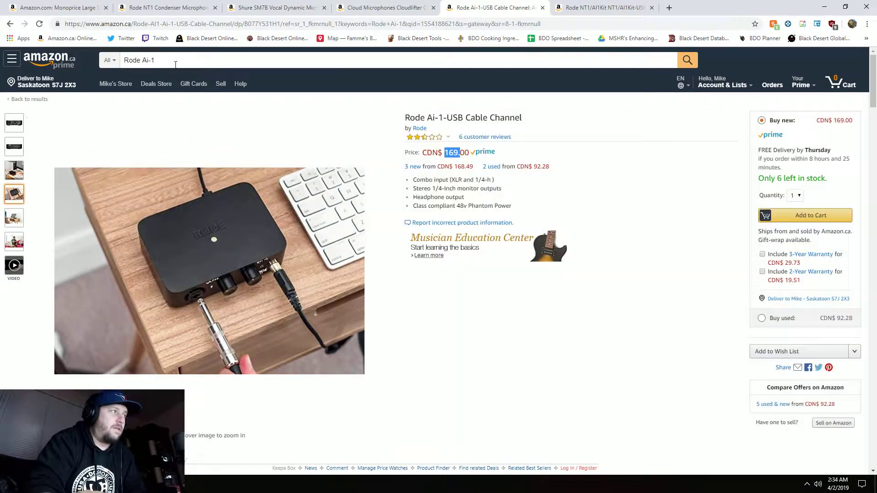
Step: Search Amazon for "Golxr" in place of the Rode Ai-1 query and look through the results
click(174, 62)
drag(174, 63, 122, 60)
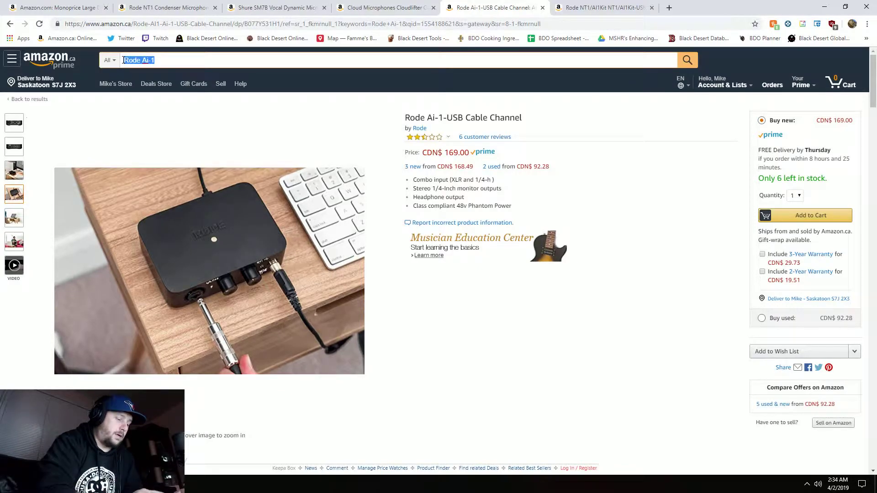
text(Go)
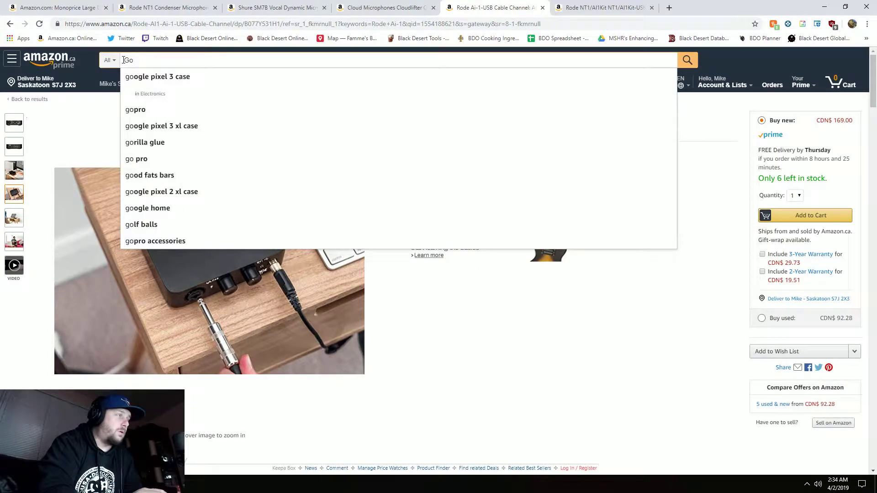
text(lxr)
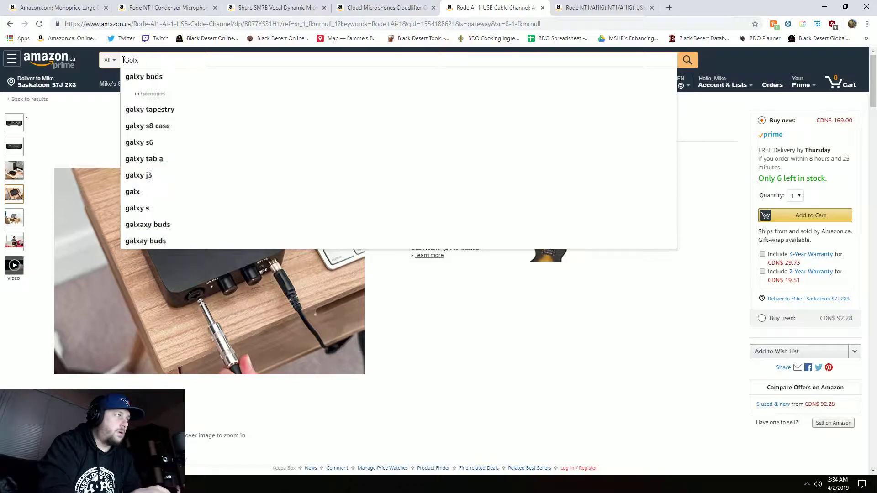
key(Return)
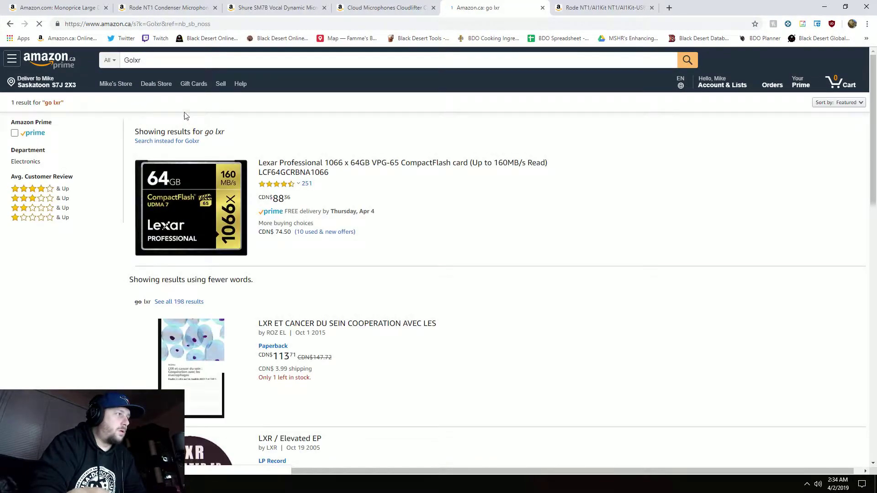
scroll(157, 246, down, 5)
scroll(157, 245, up, 5)
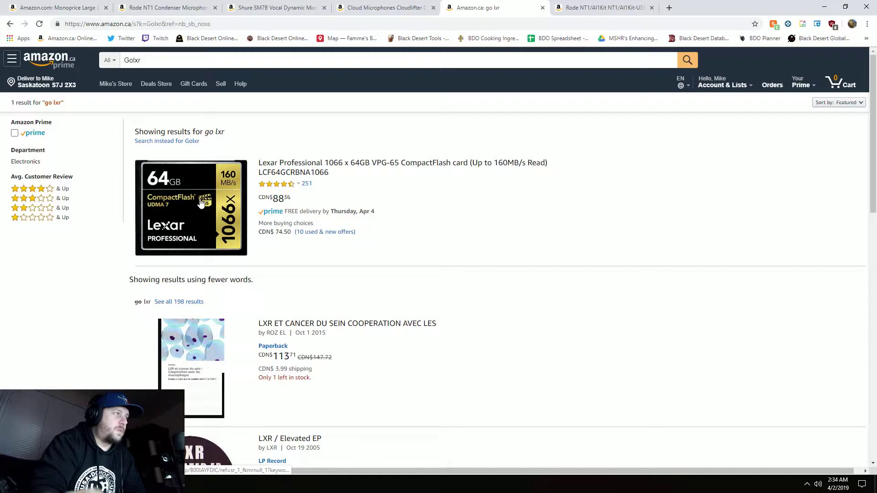
Step: Search Google for "Go XLE" in a new browser tab
click(669, 8)
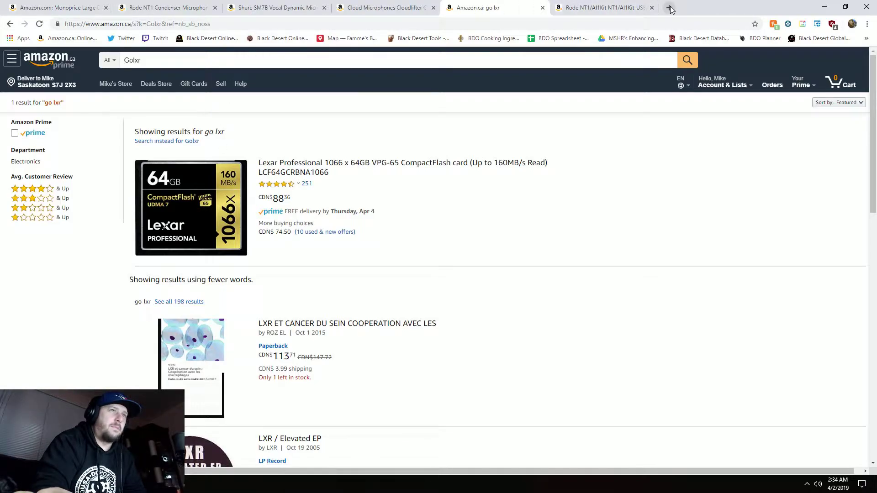
text(Gol)
key(BackSpace)
text(XLE)
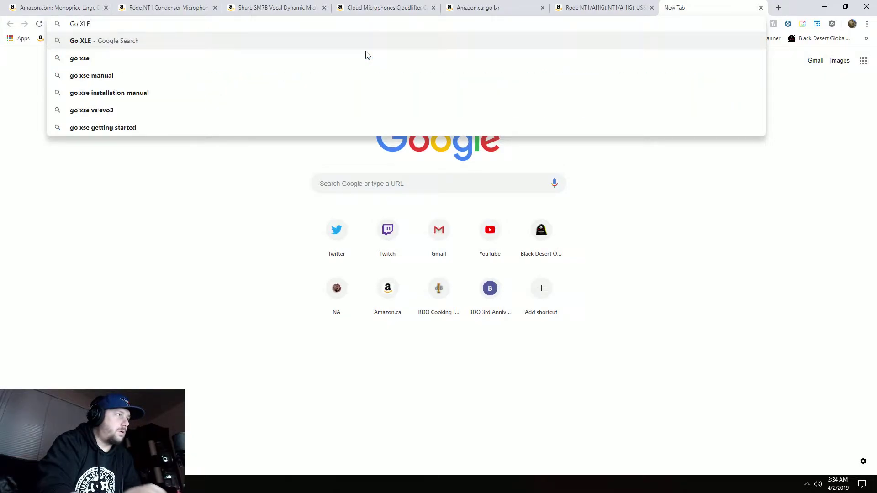
key(Return)
Step: Correct the Google query to "Go XLR" and open the TC Helicon GO XLR result
click(118, 68)
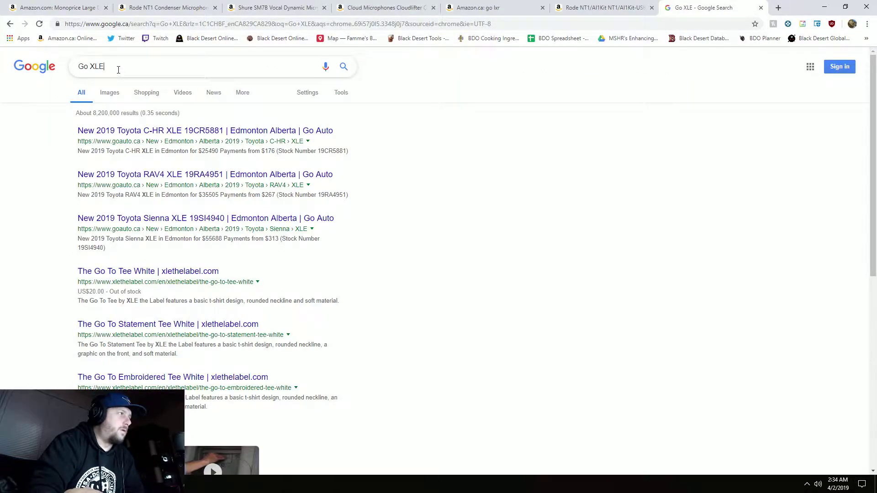
key(BackSpace)
text(R)
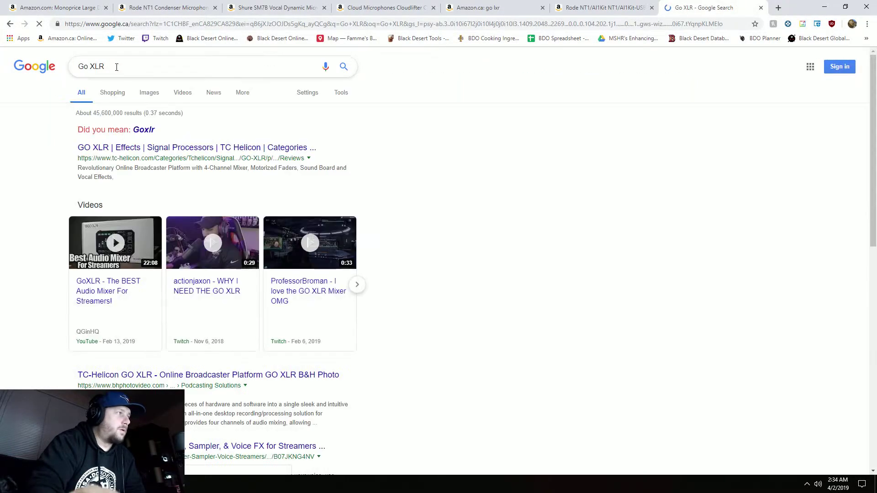
click(165, 150)
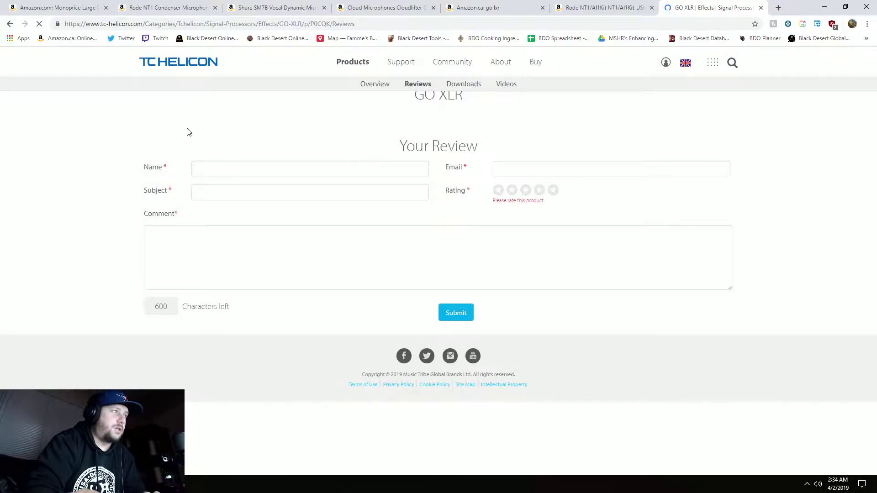
Step: Look through the product categories on the TC Helicon website
mouse_move(347, 69)
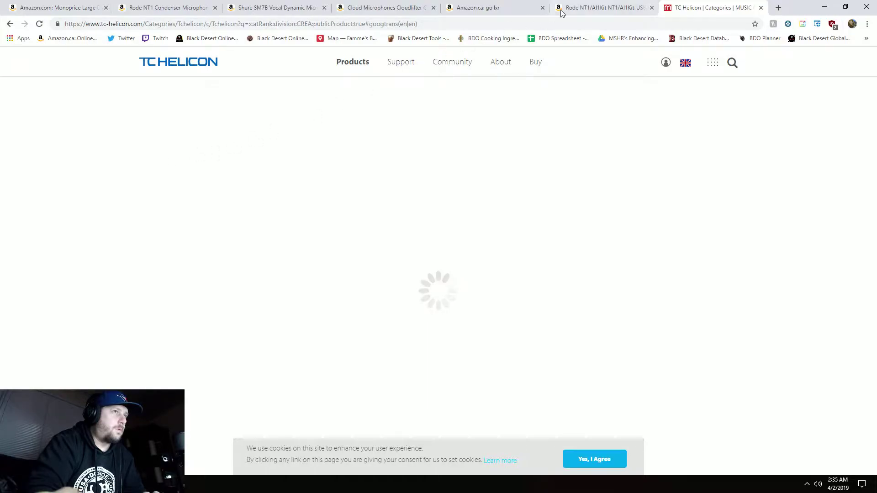
scroll(408, 68, down, 10)
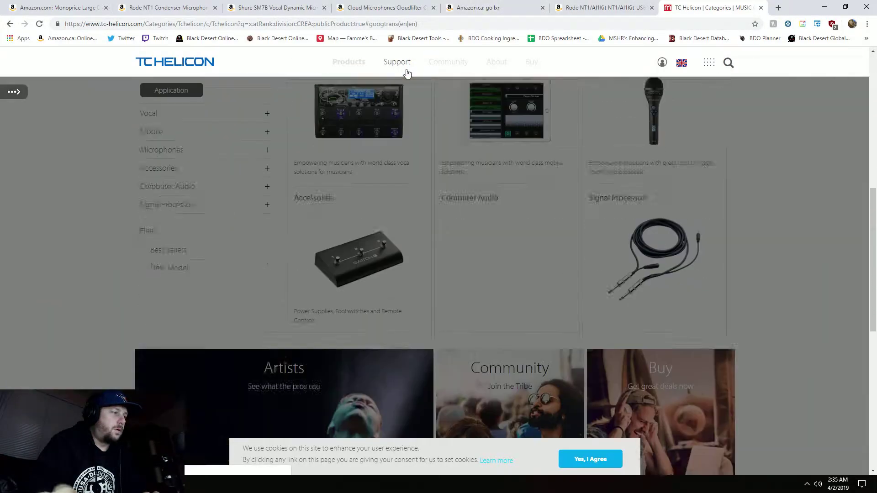
scroll(402, 78, up, 6)
Step: Return to the Amazon results page, search for "Go xlr" and open the TC Helicon GoXLR mixer's product page
key(ctrl+shift+Tab)
key(ctrl+shift+Tab)
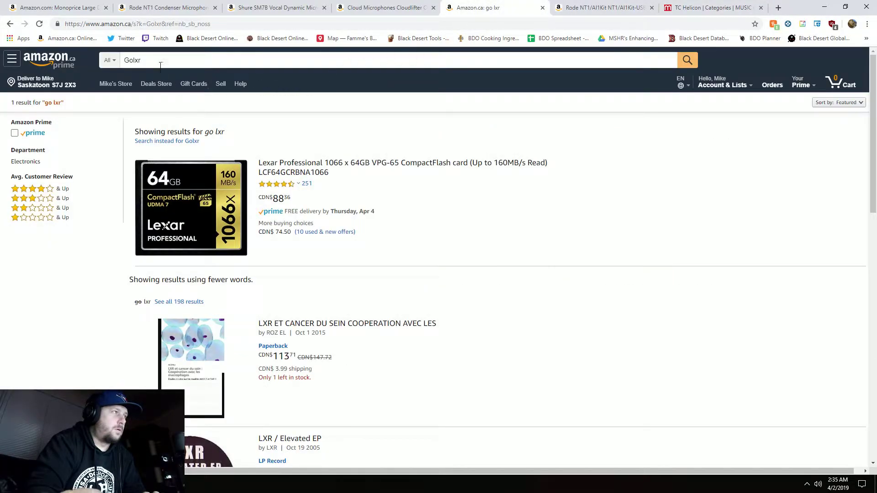
drag(133, 62, 192, 59)
key(BackSpace)
text(xlr)
key(Return)
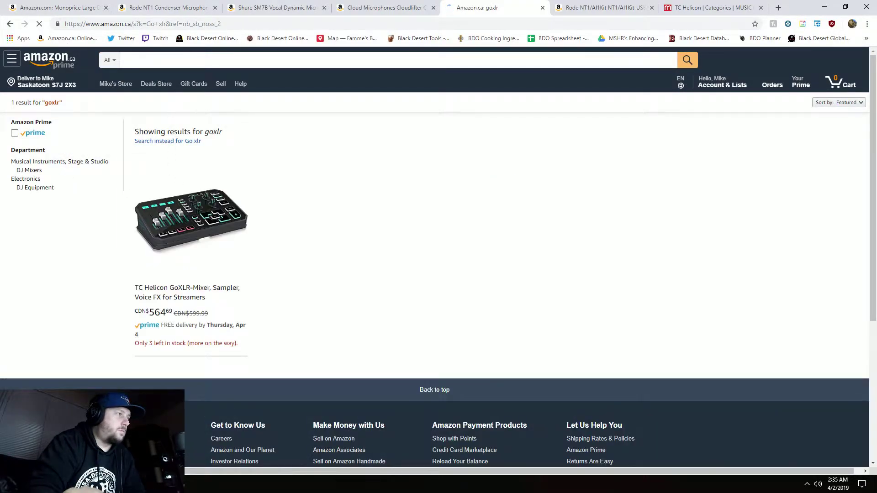
click(203, 226)
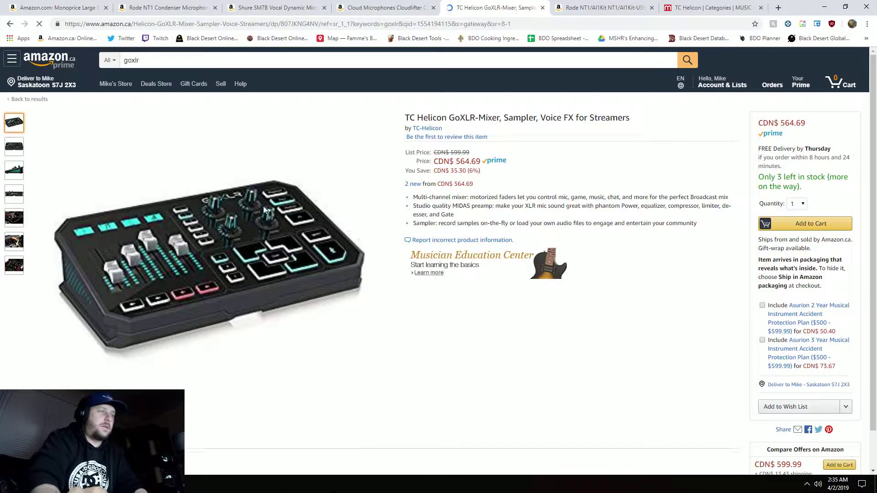
Step: View several of the GoXLR mixer's product images and highlight its price
mouse_move(14, 146)
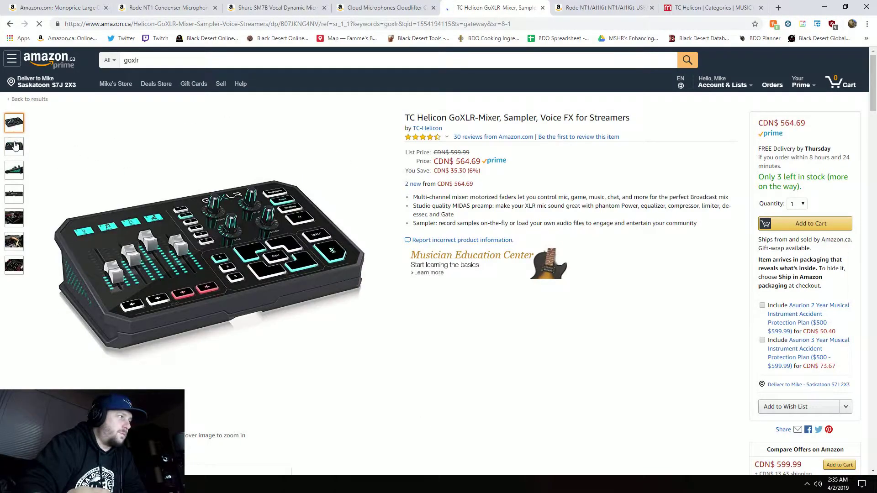
mouse_move(15, 193)
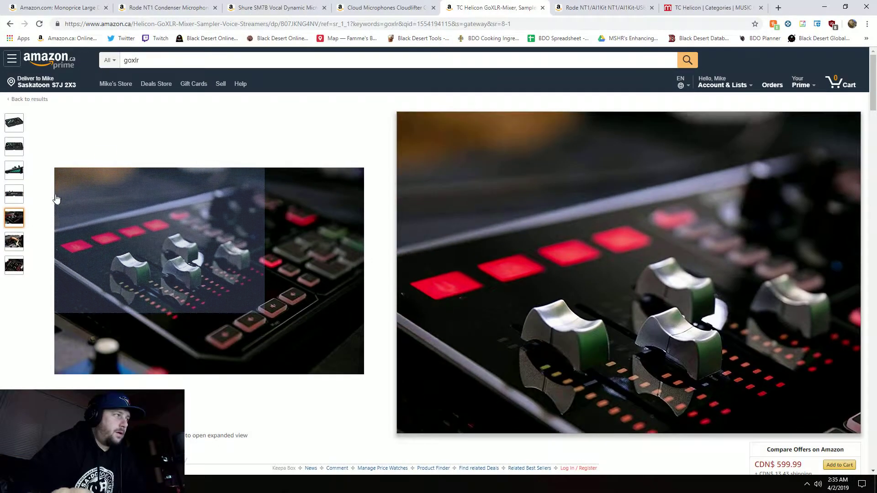
mouse_move(5, 168)
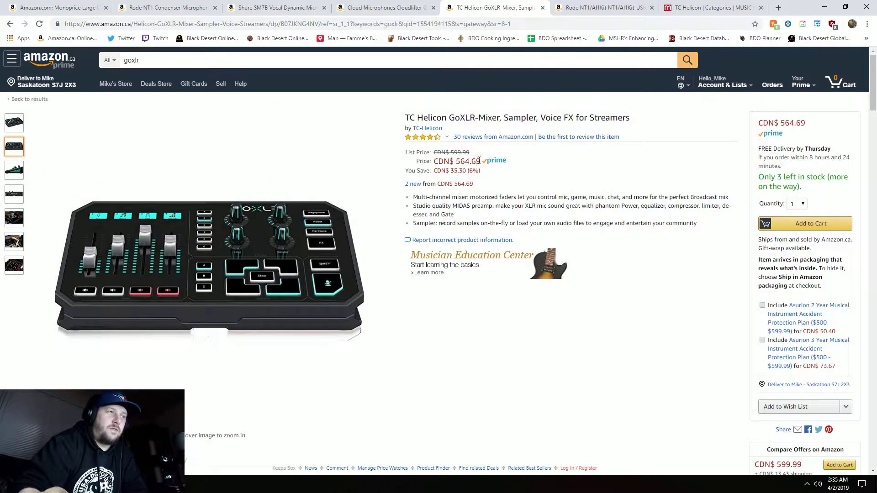
drag(478, 159, 452, 160)
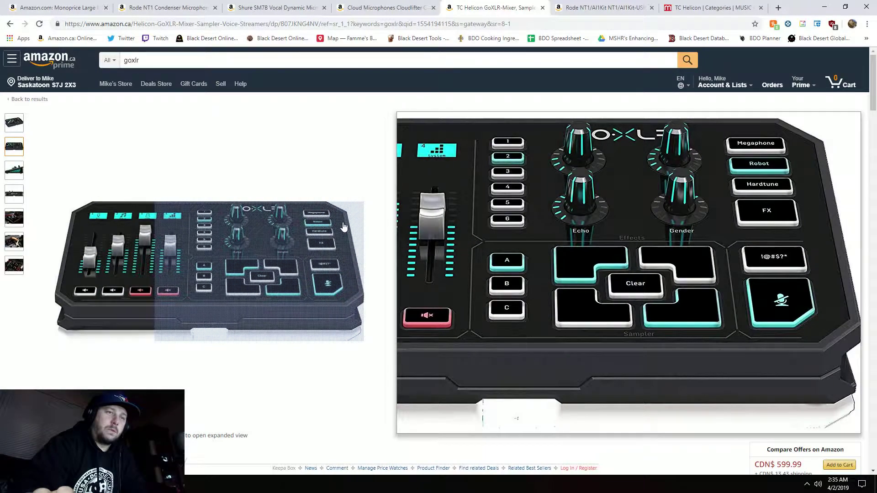
Step: Open the GoXLR's expanded image view and show its front, side, fader close-up and top-down pictures
click(345, 229)
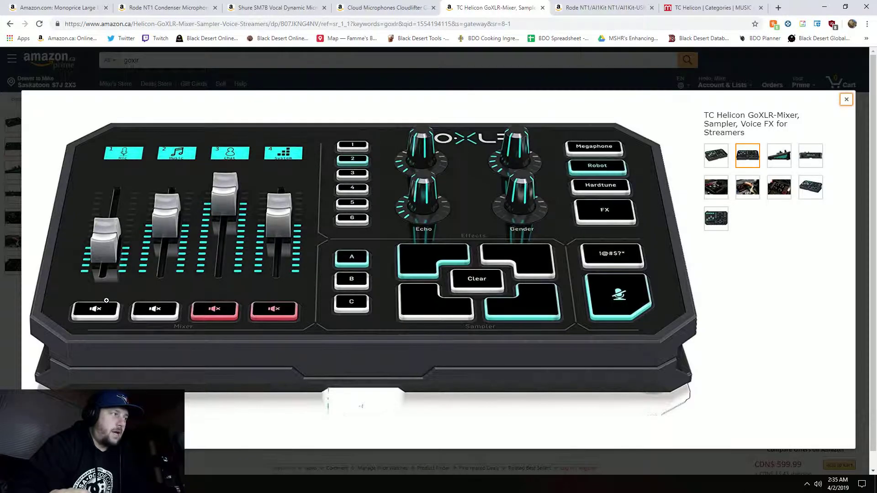
click(777, 160)
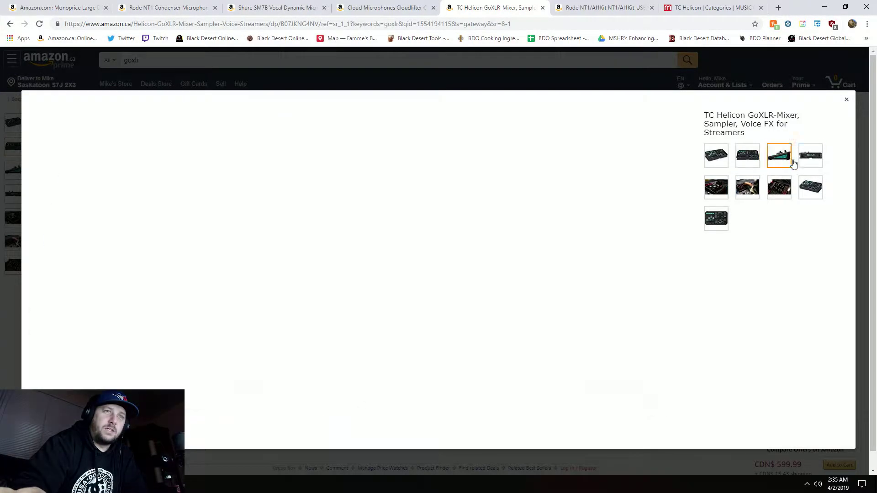
click(715, 187)
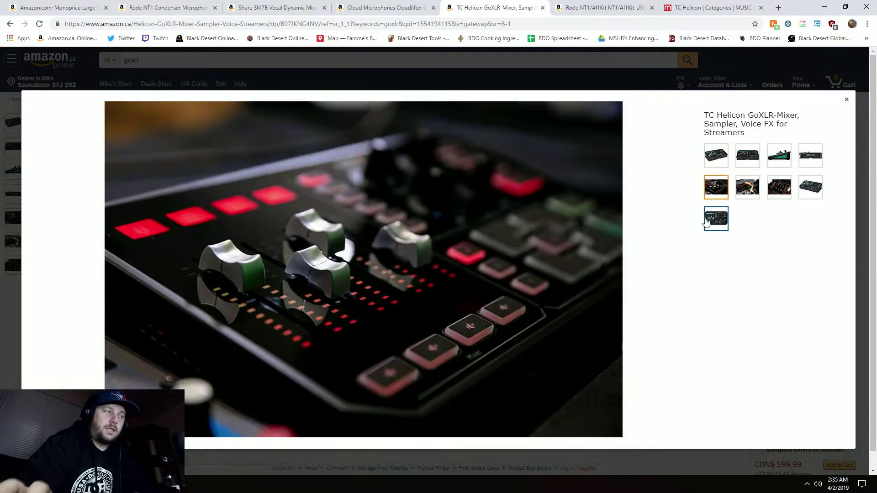
click(723, 220)
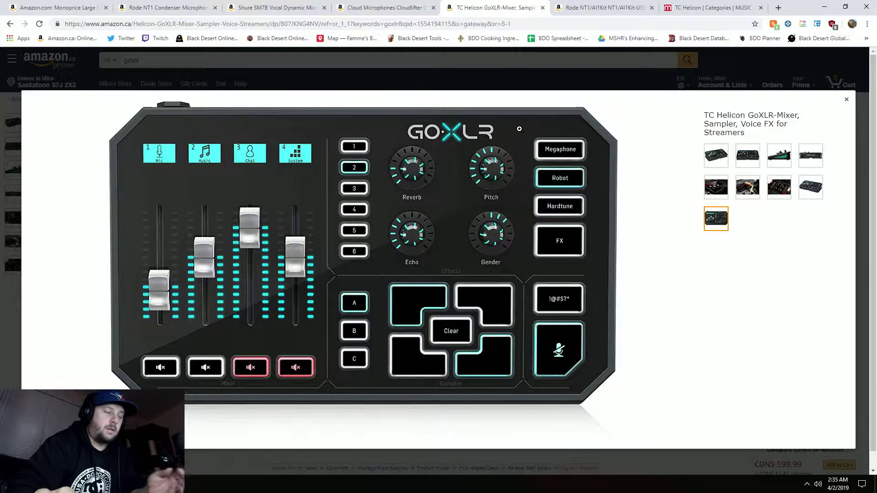
click(757, 161)
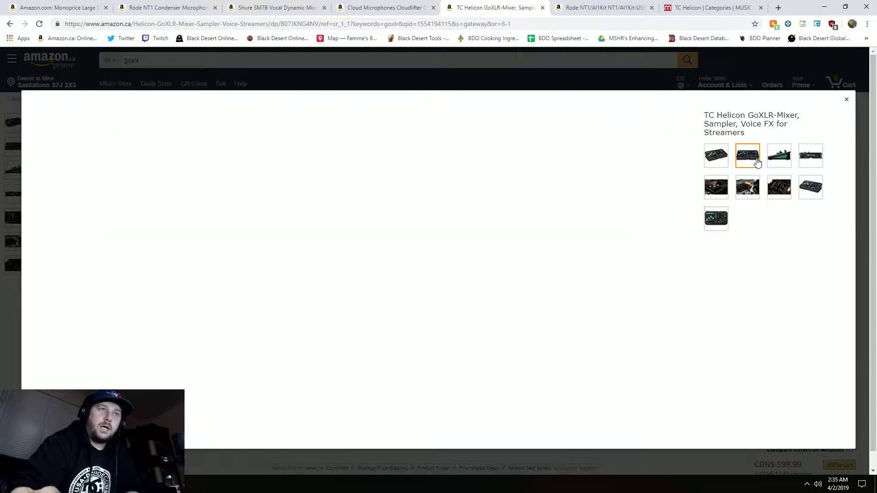
Step: Show the GoXLR's angled, rear connection panel and front pictures in the expanded image view
click(717, 162)
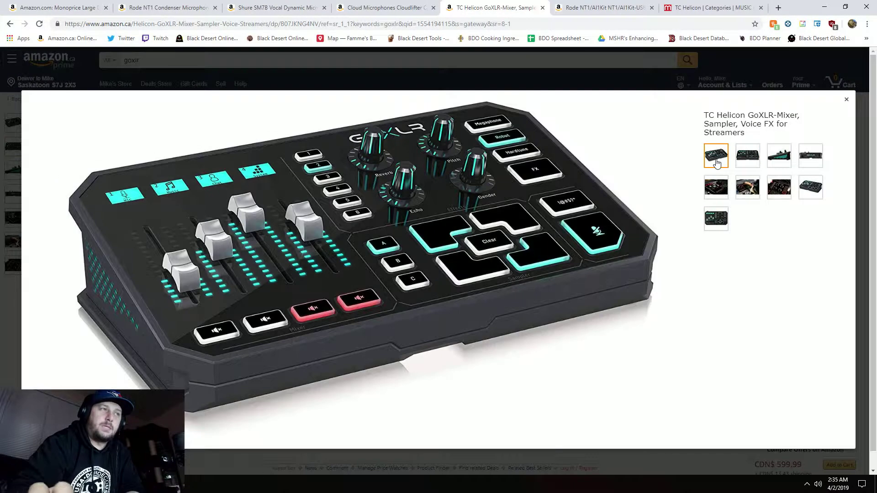
click(800, 164)
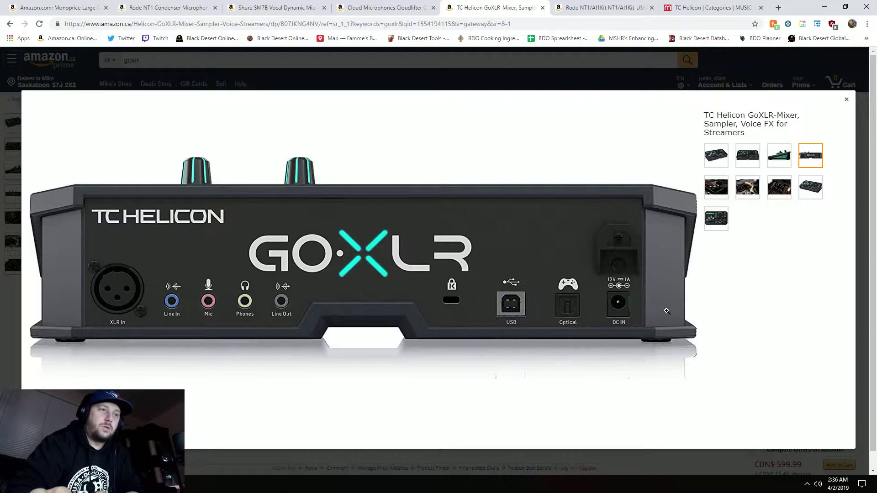
click(716, 156)
click(747, 155)
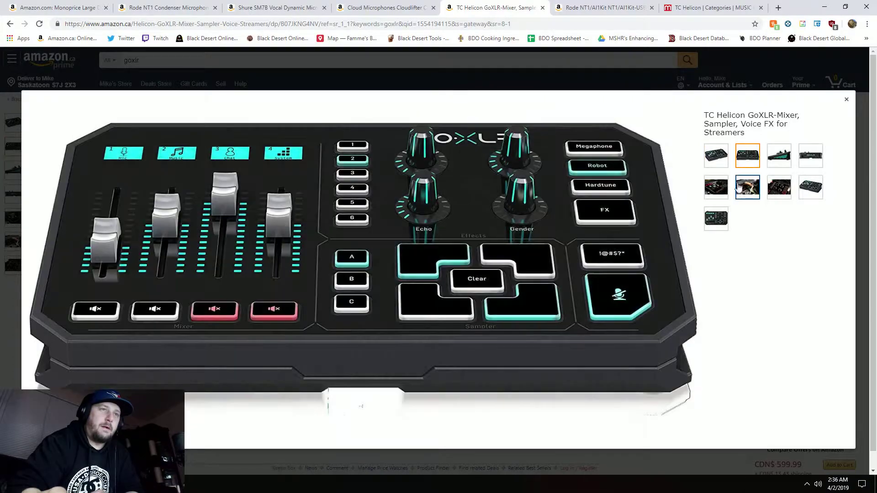
Step: Show the GoXLR's in-use, close-up, opposite-angle and rear panel pictures, and close the expanded image view
click(747, 188)
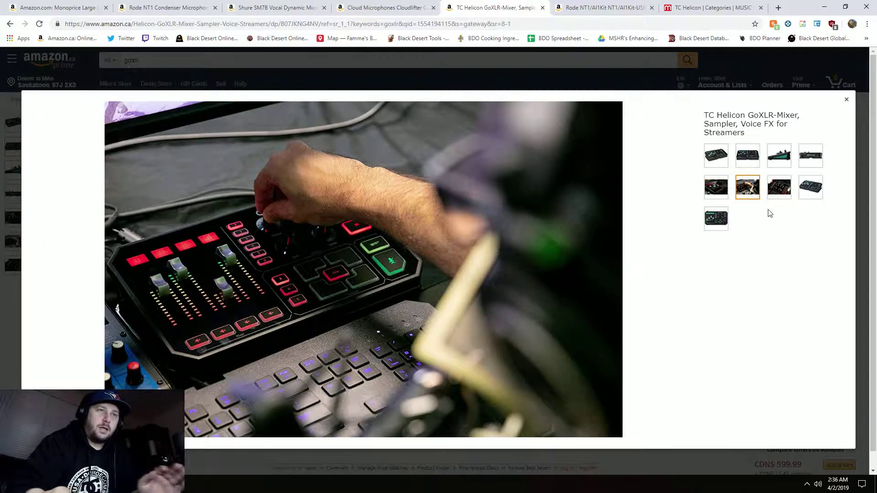
click(782, 195)
click(810, 187)
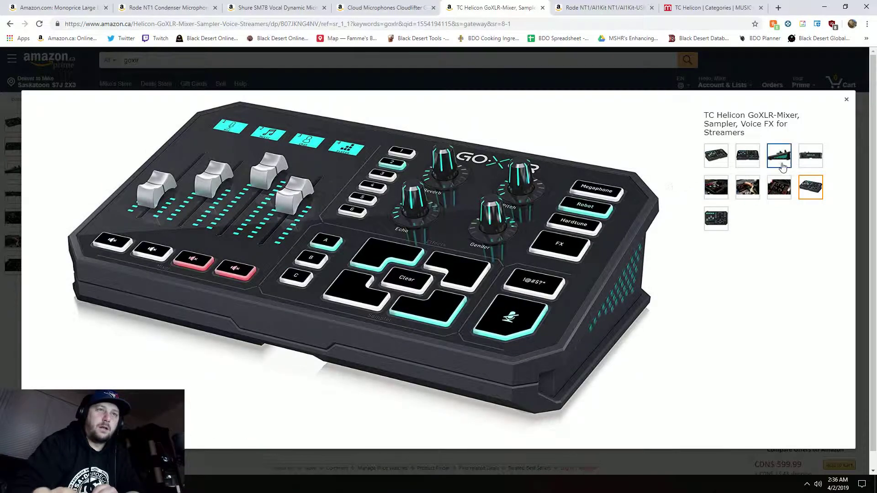
click(809, 161)
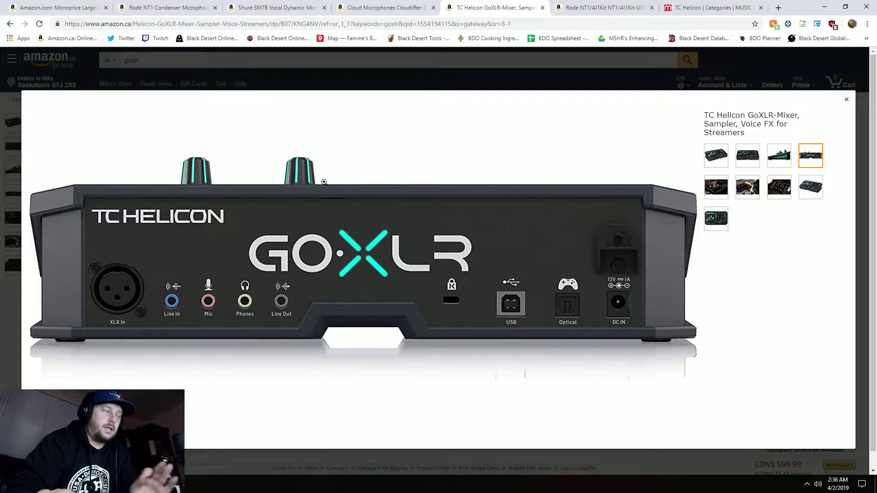
click(846, 99)
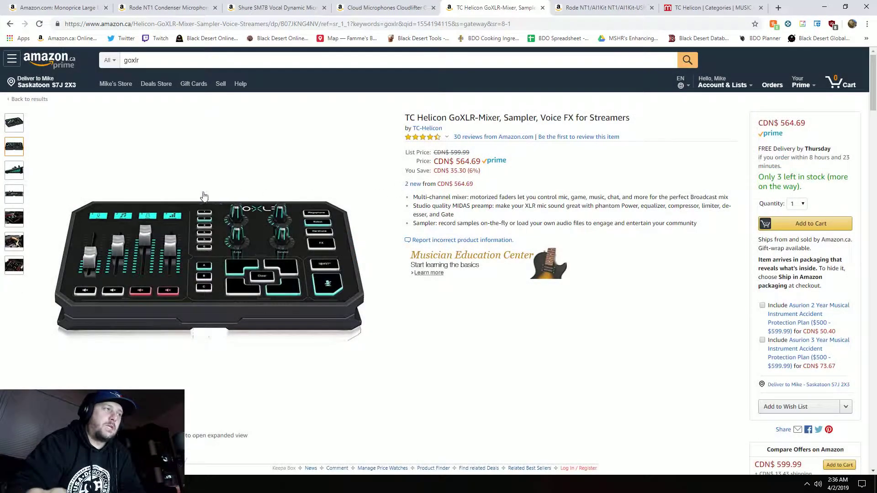
Step: Revisit the open Shure SM7B, Cloudlifter CL-1, TC Helicon and Rode NT1 kit pages, ending on the GoXLR product page
click(249, 8)
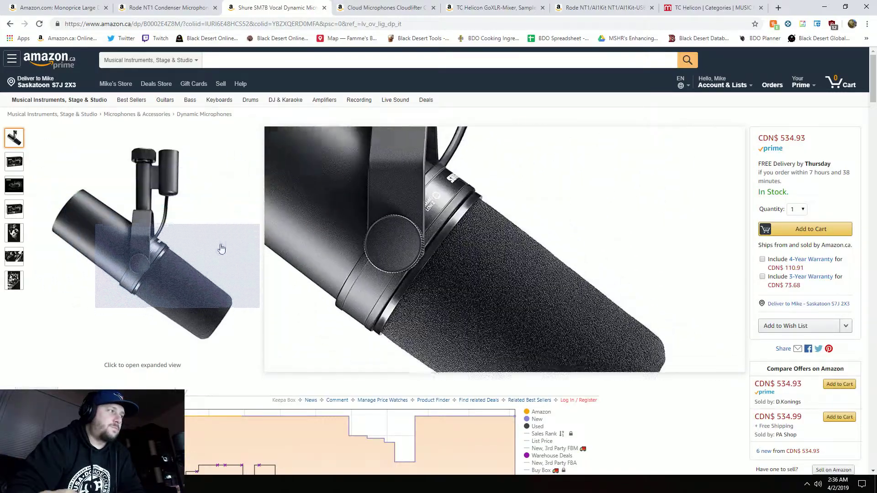
click(380, 8)
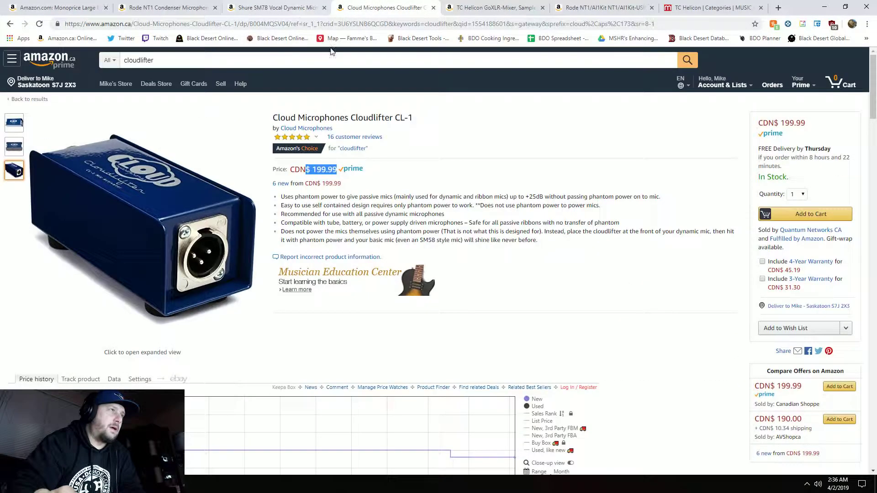
click(707, 7)
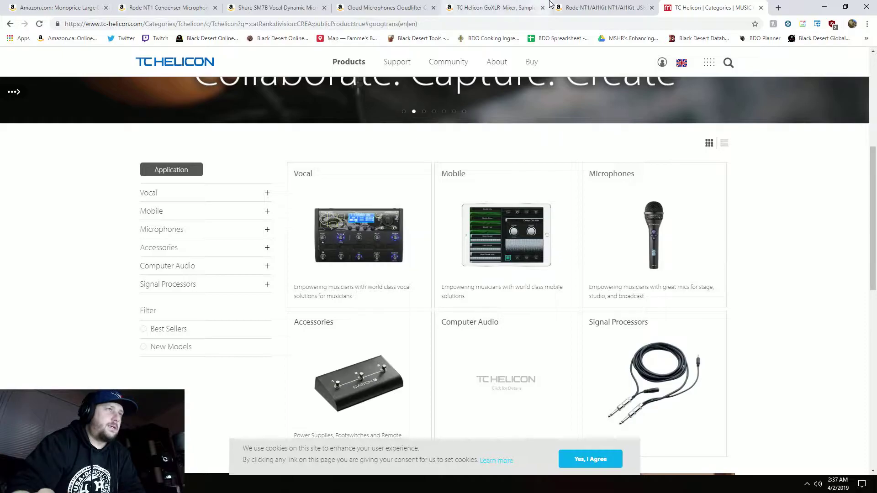
click(599, 8)
click(449, 10)
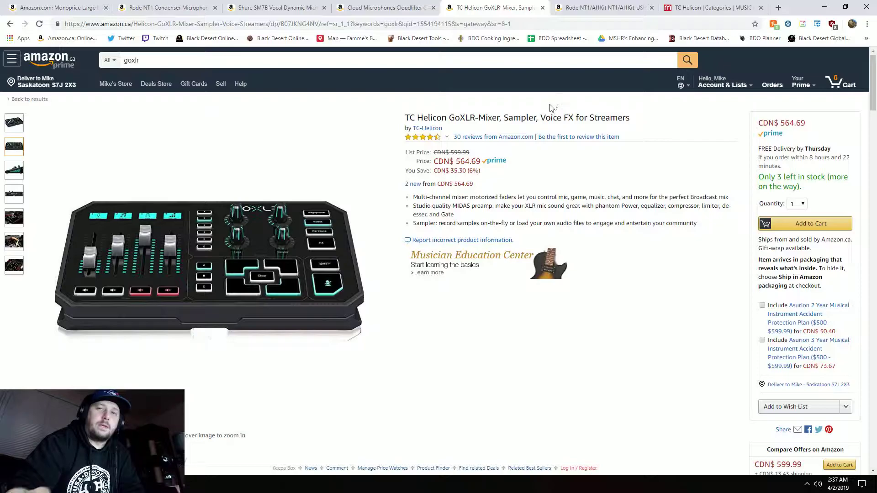
Step: Close the TC Helicon, Rode NT1/AI1 kit, GoXLR, Cloudlifter and Shure SM7B pages, keeping the Monoprice and Rode NT1 pages open
click(731, 8)
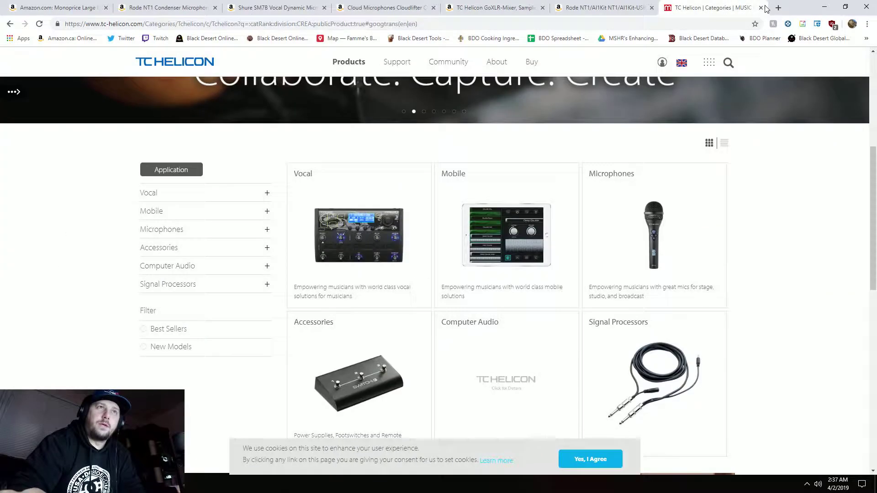
click(760, 8)
click(652, 8)
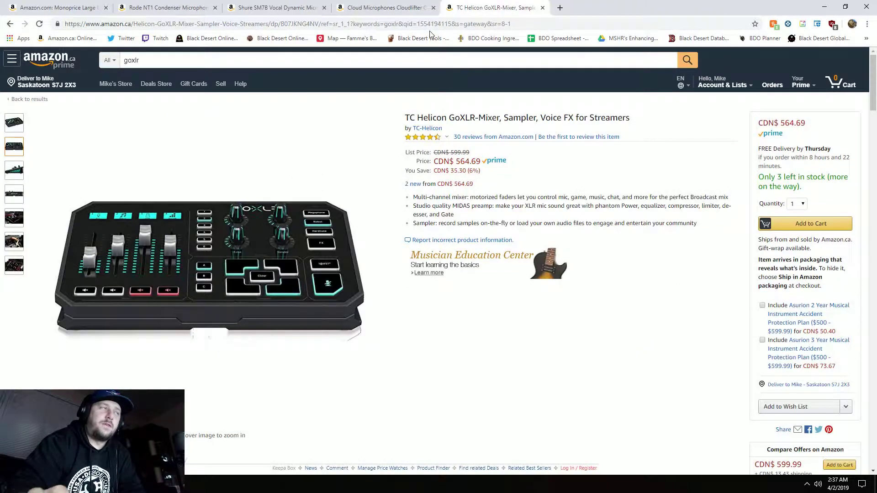
click(543, 8)
click(433, 8)
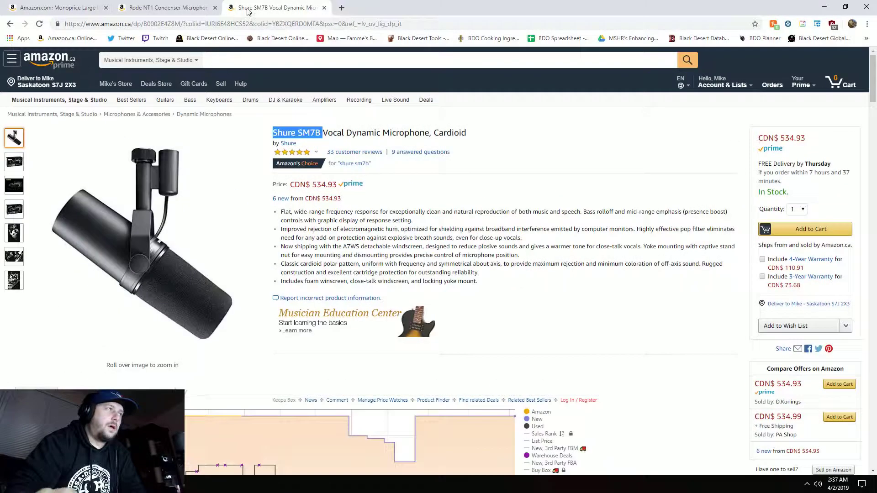
click(324, 7)
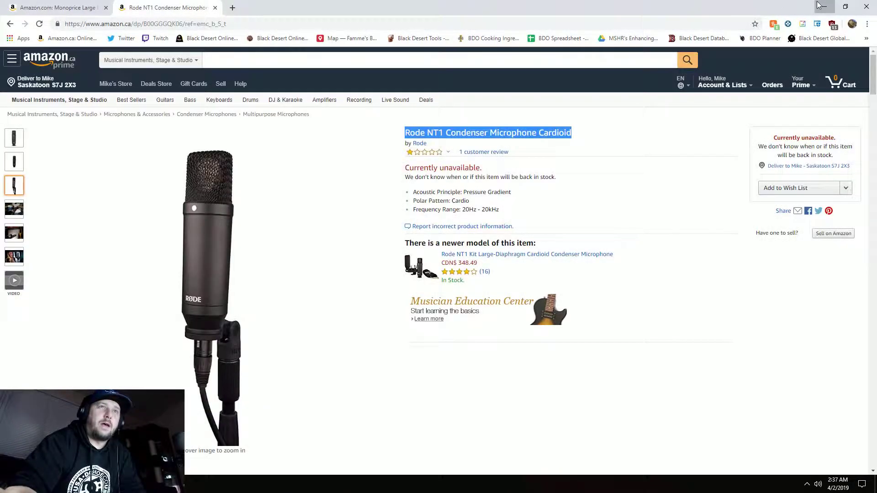
Step: Switch to OBS, review the Microphone's audio filters with the Noise Gate settings, and change to a scene without sources
click(825, 6)
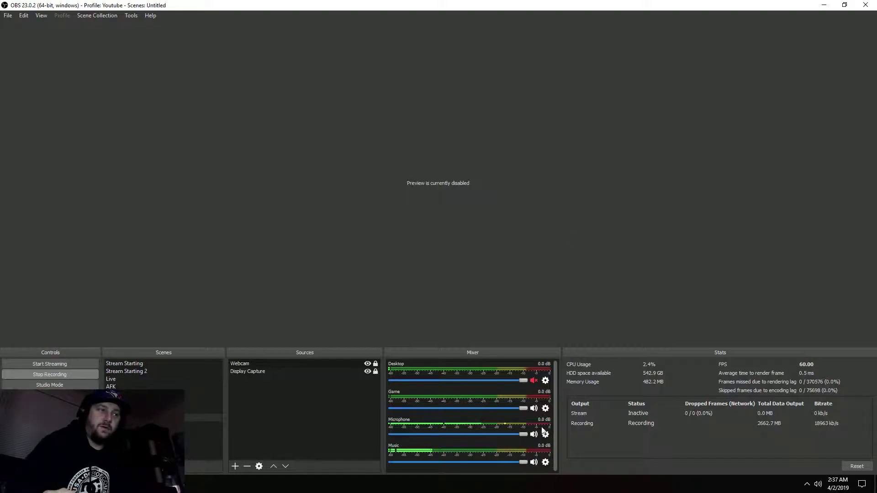
click(545, 434)
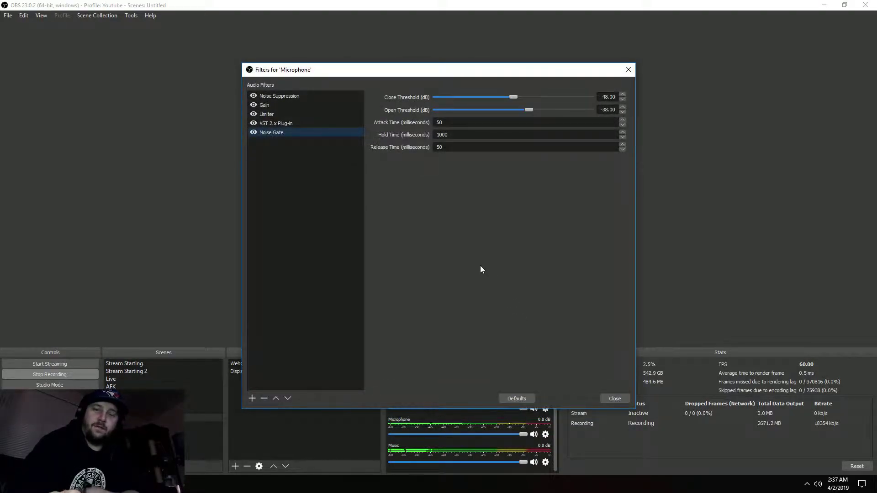
click(620, 398)
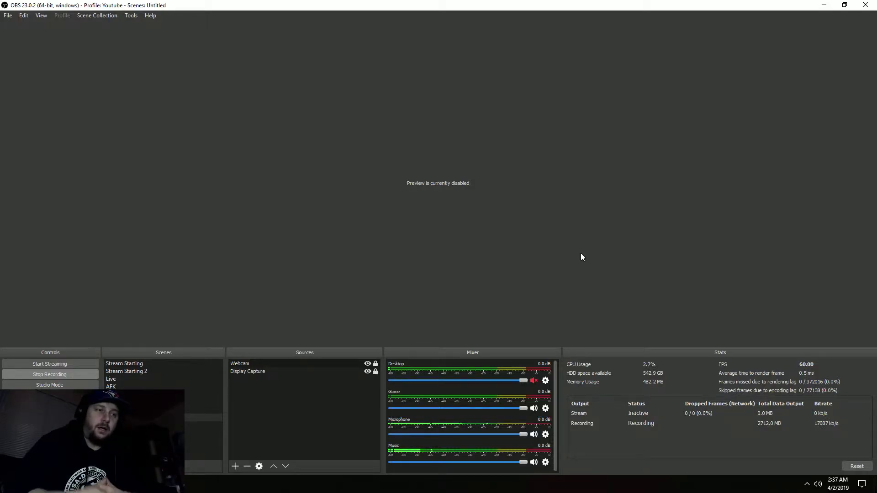
click(315, 364)
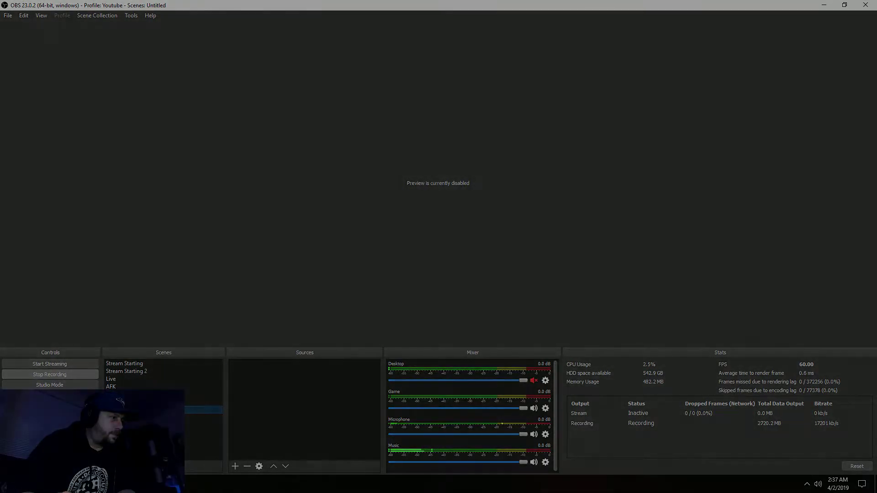